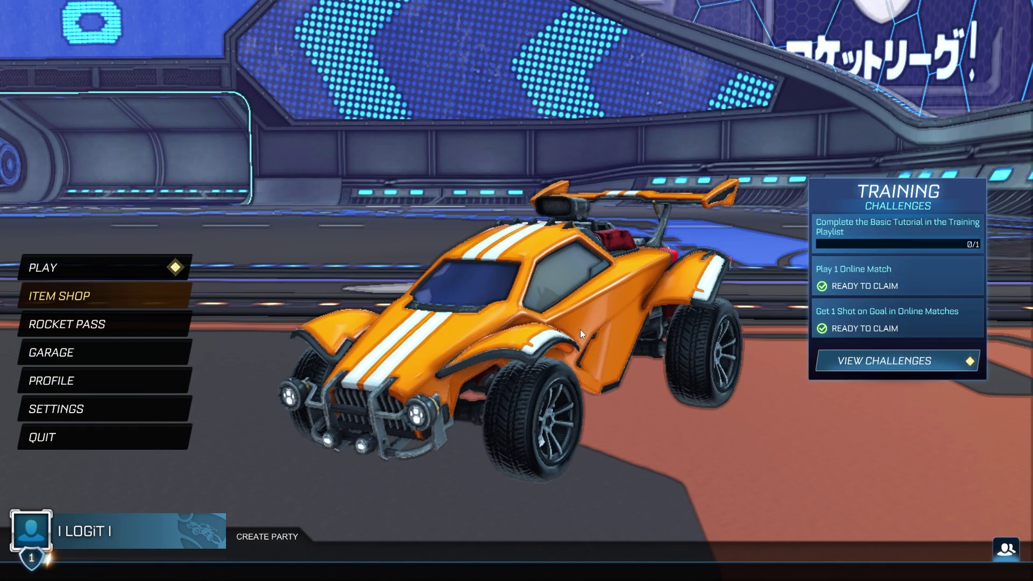
- Open Rocket League's settings, keep the splitscreen layout on Vertical, and go to Camera
left_click(61, 406)
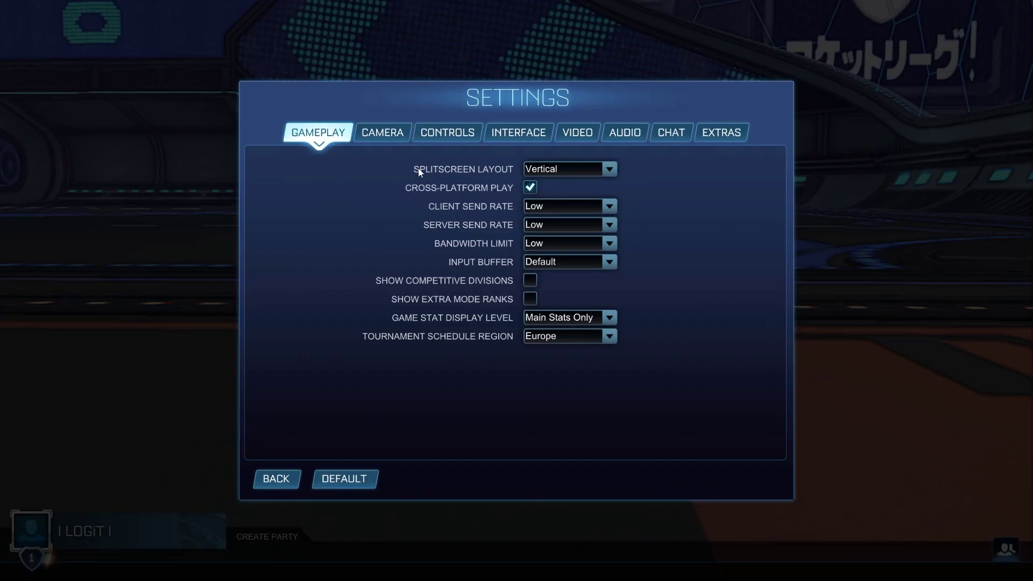
left_click(537, 169)
left_click(545, 171)
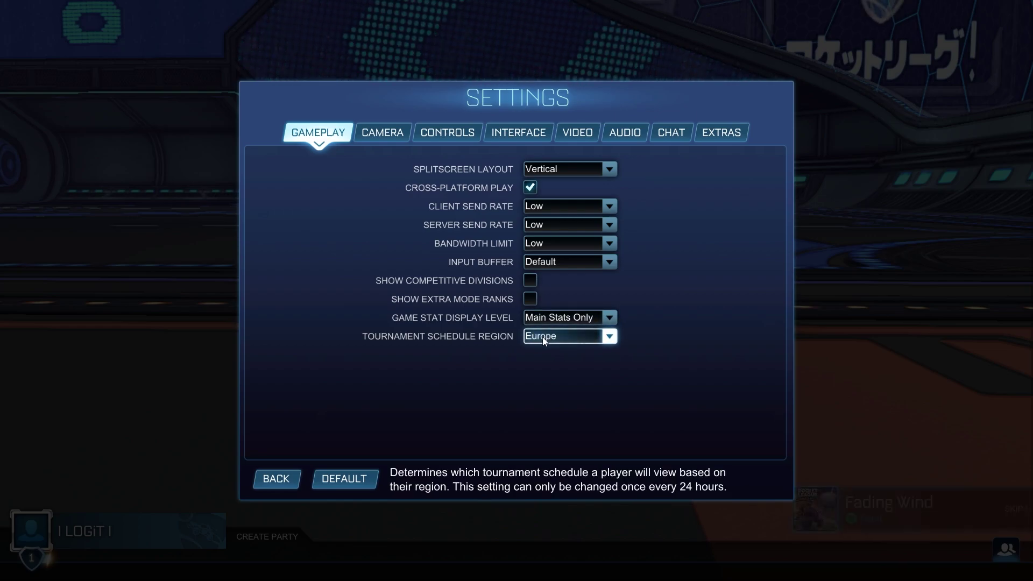
left_click(386, 134)
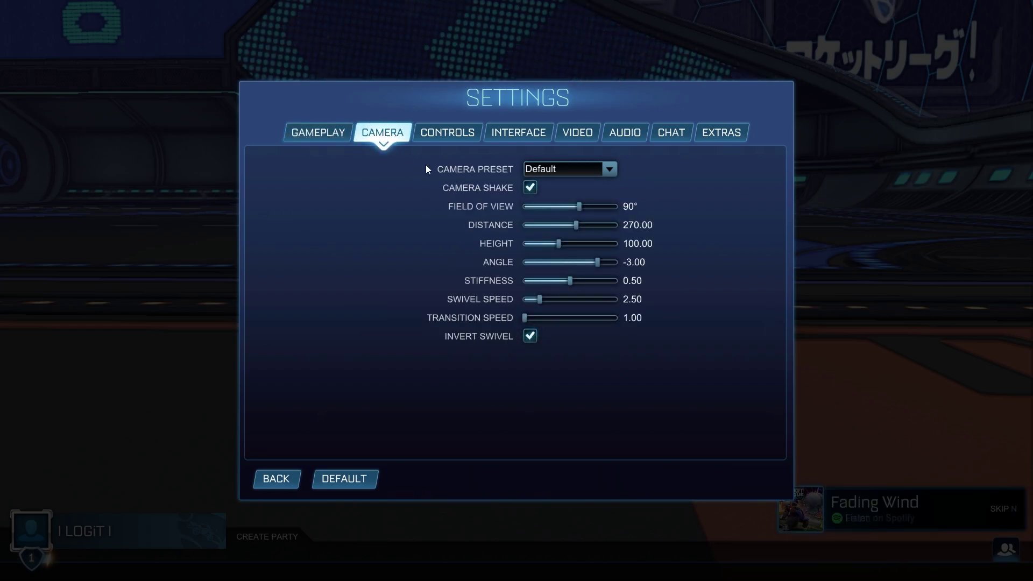
- Leave the camera preset on Default and go to the Interface settings
left_click(535, 170)
left_click(541, 182)
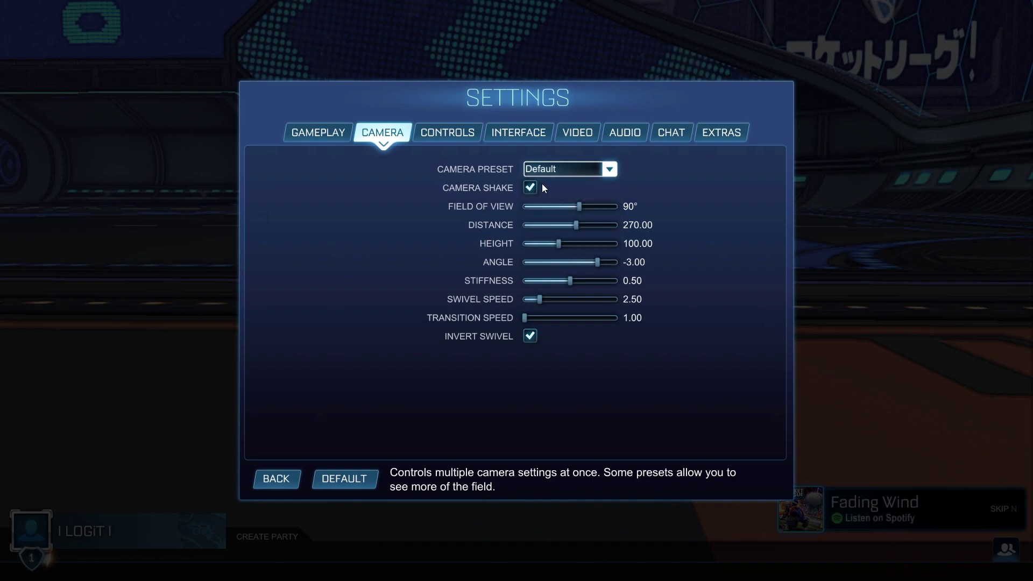
left_click(530, 132)
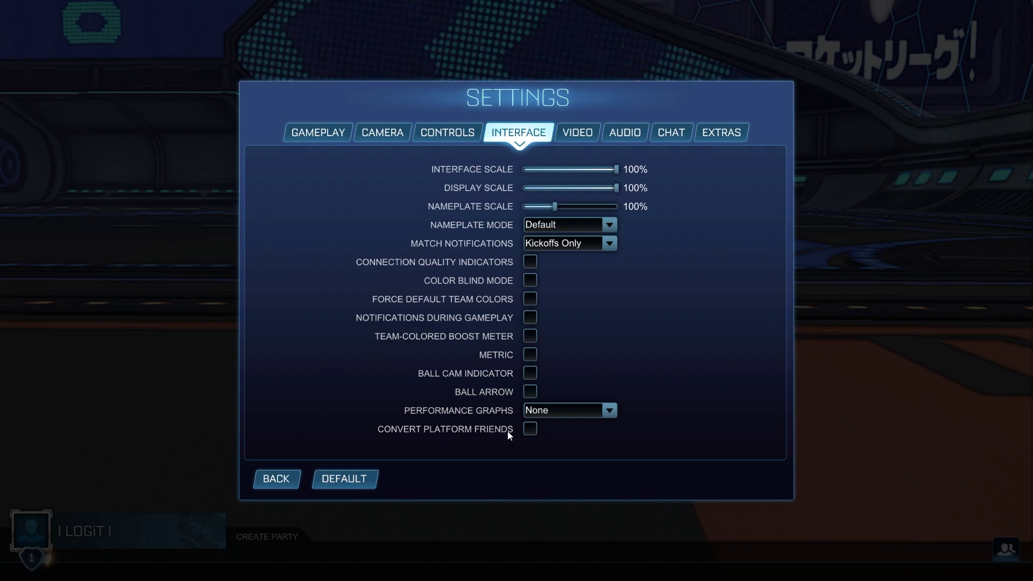
- In Video settings, set Fullscreen display mode and Performance render detail, and re-enable High Quality Shaders
left_click(579, 132)
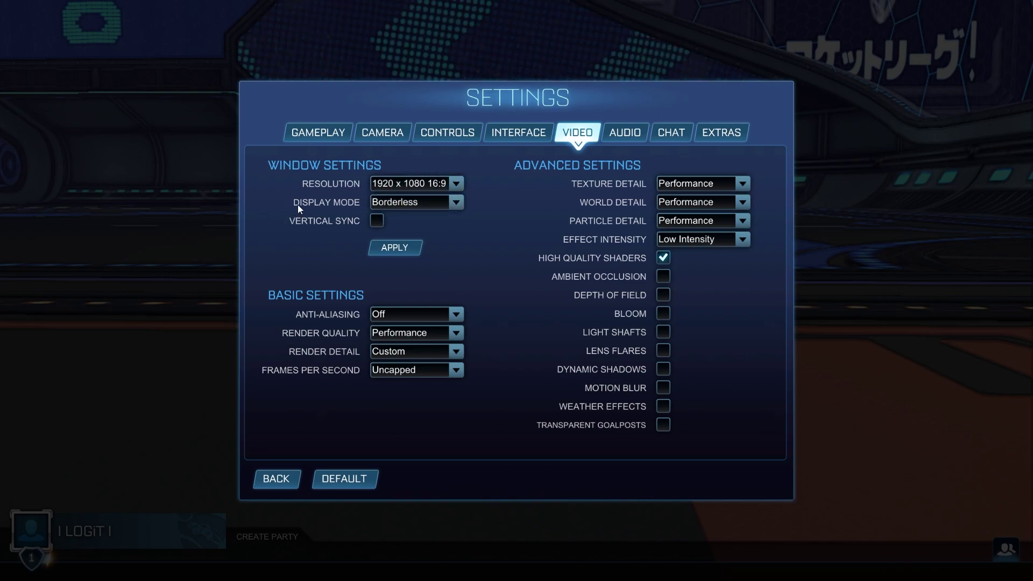
left_click(389, 205)
left_click(398, 217)
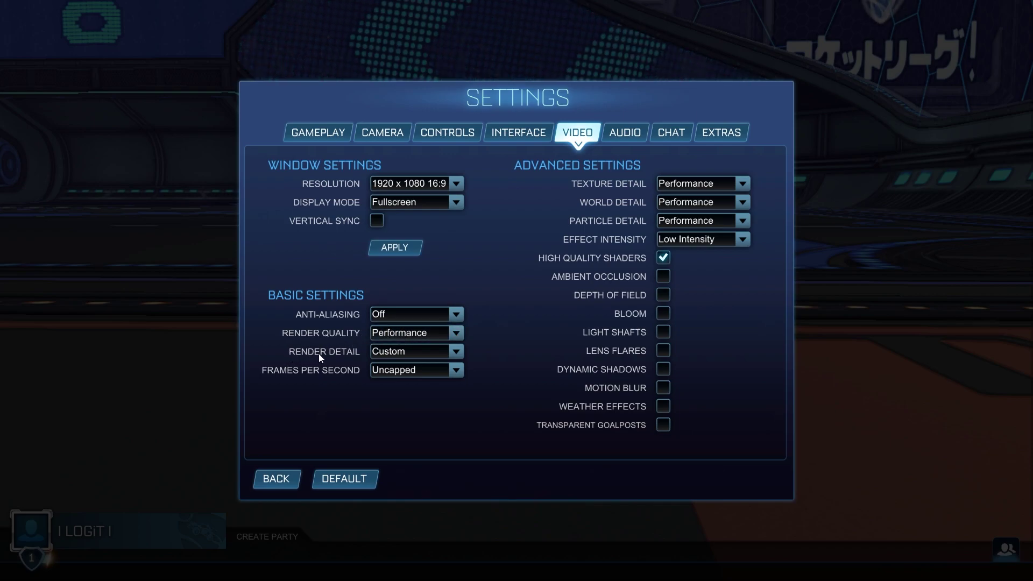
left_click(383, 350)
left_click(395, 401)
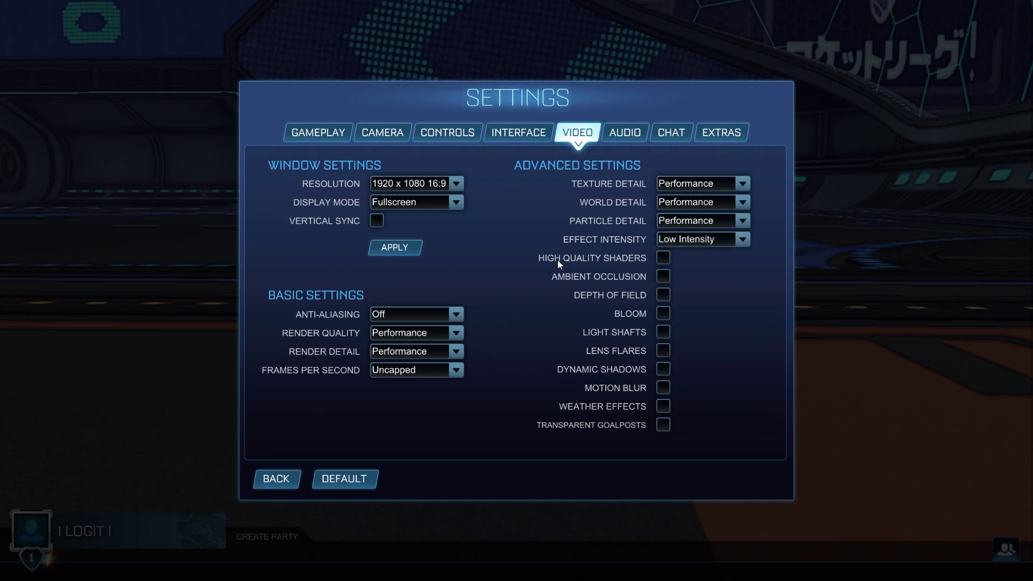
left_click(662, 257)
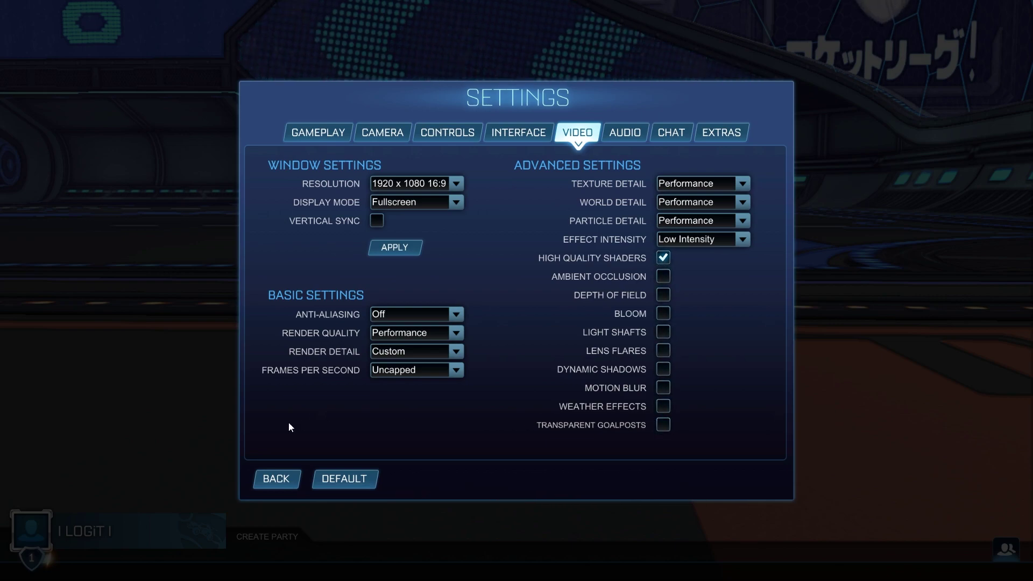
- Return to the main menu and quit Rocket League, then bring up the Start menu
left_click(279, 476)
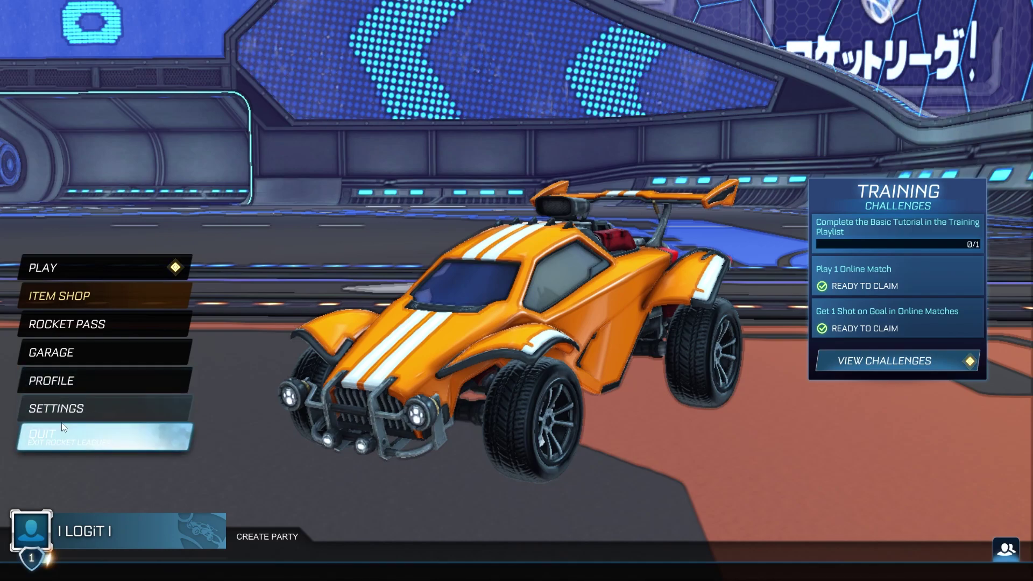
left_click(57, 438)
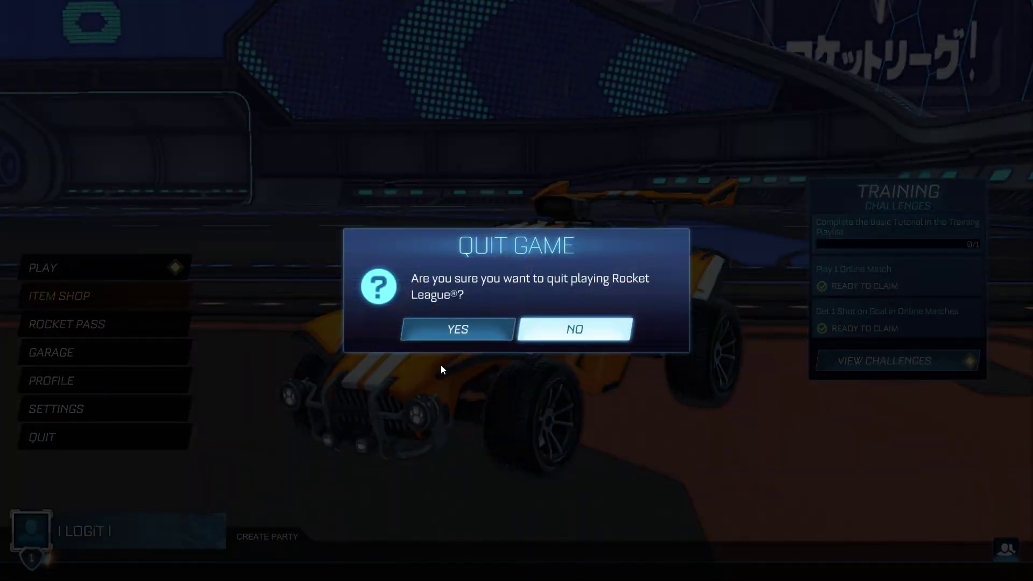
left_click(457, 318)
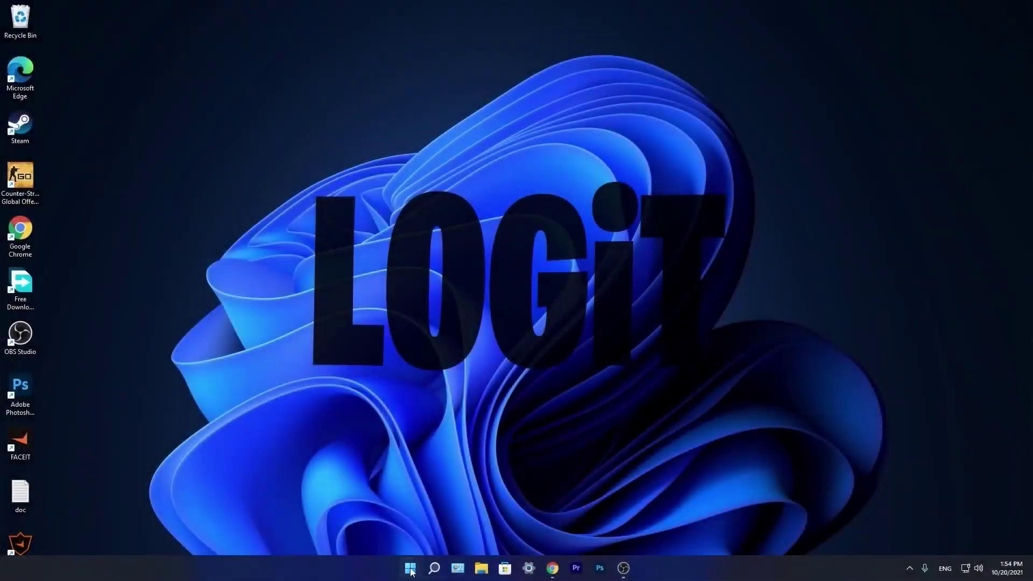
left_click(410, 569)
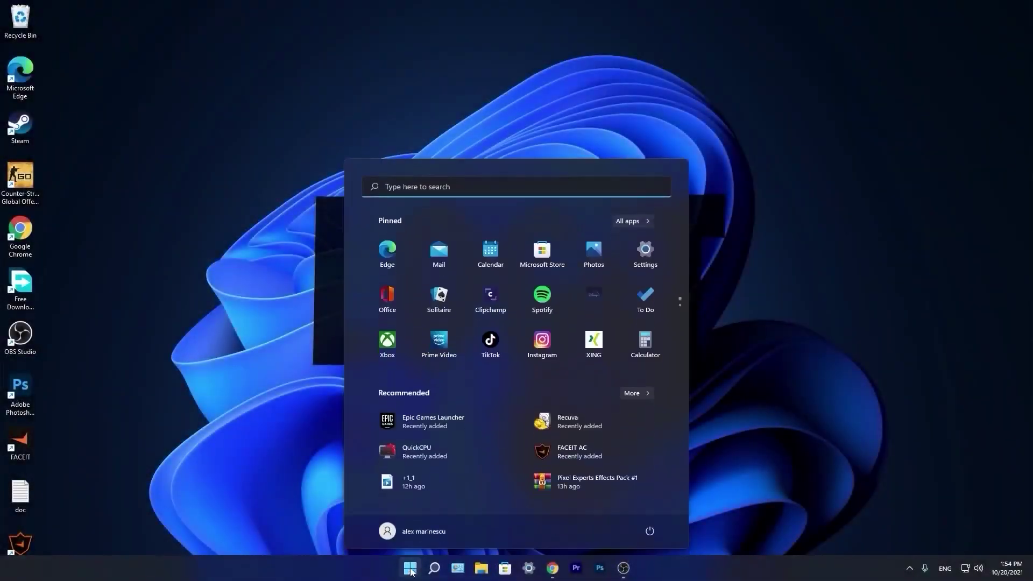
- Launch Windows Settings and verify Game Mode and hardware-accelerated GPU scheduling are both On
left_click(644, 252)
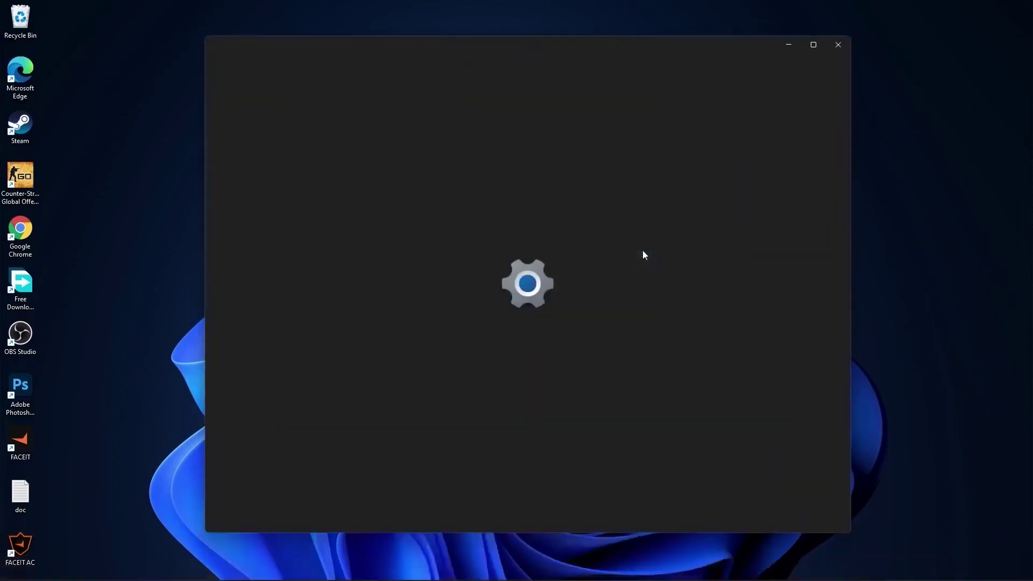
left_click(258, 303)
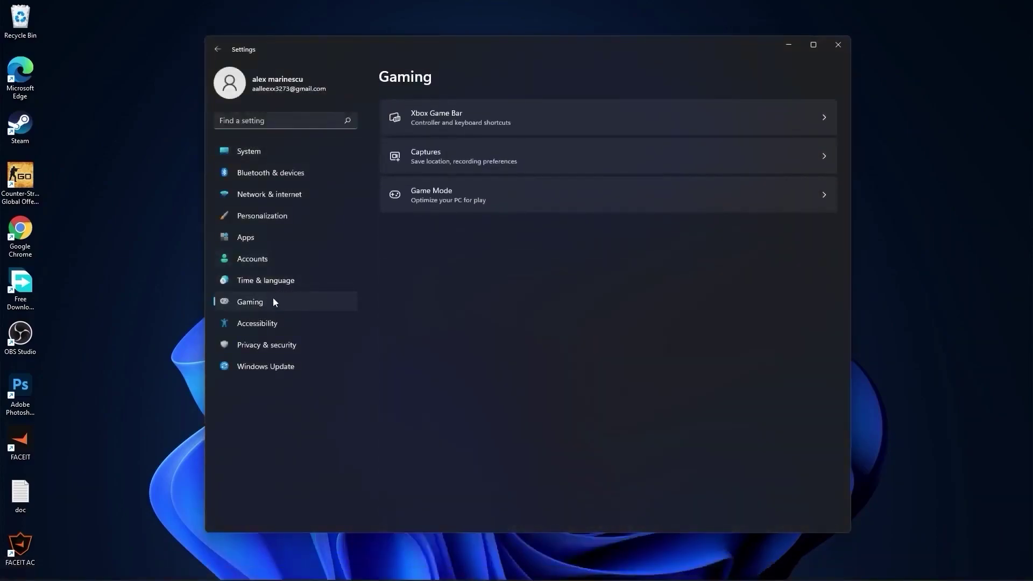
left_click(448, 194)
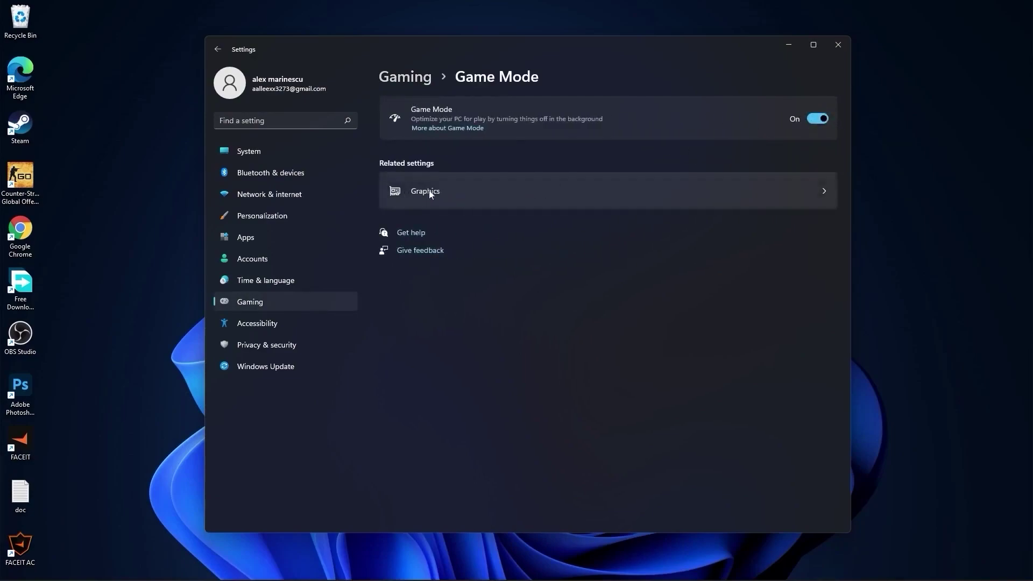
left_click(443, 193)
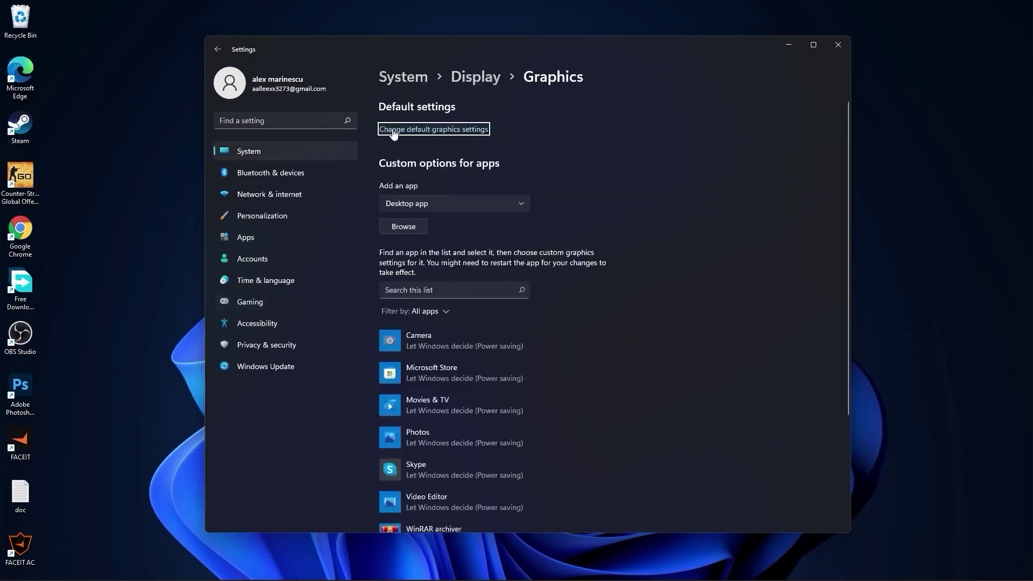
left_click(425, 131)
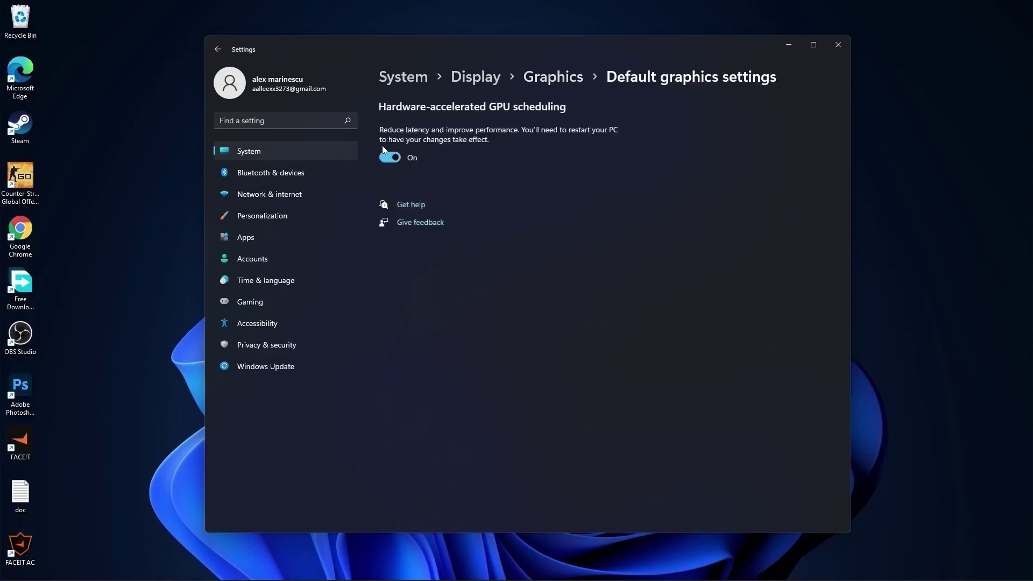
left_click(549, 77)
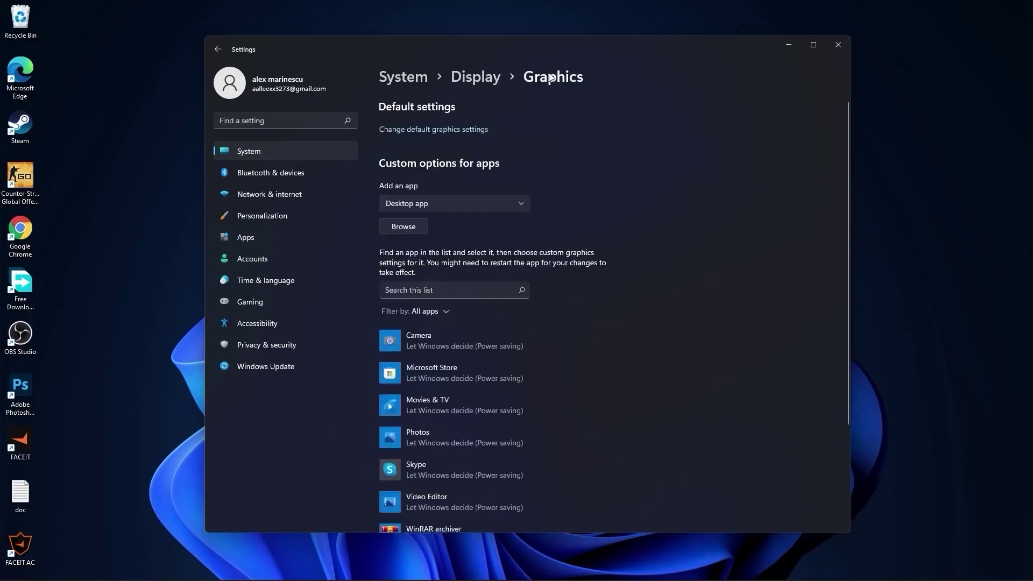
- Browse to drive D's rocketleague\Binaries\Win64 folder and select the RocketLeague application
left_click(407, 225)
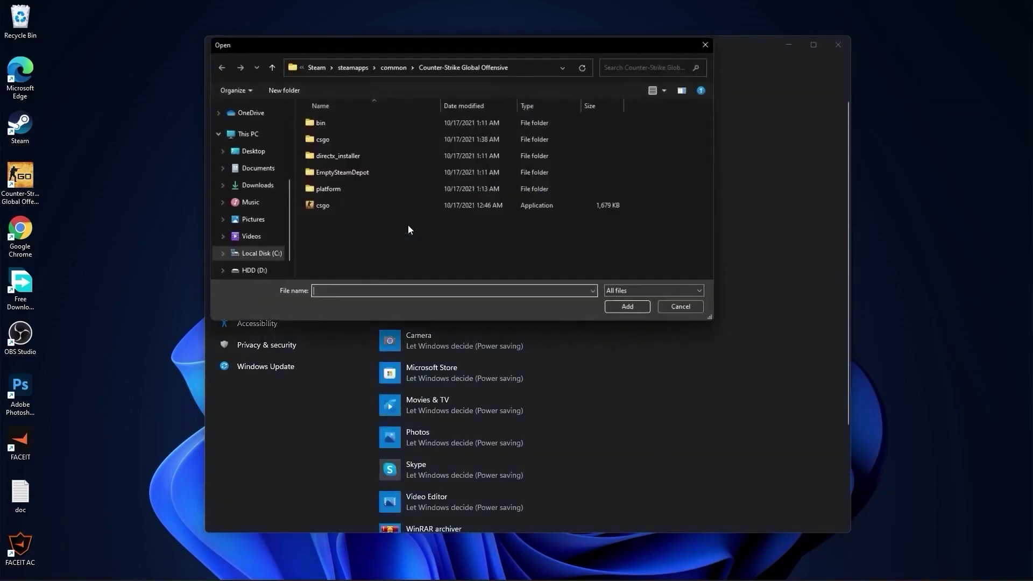
left_click(254, 271)
left_click(342, 174)
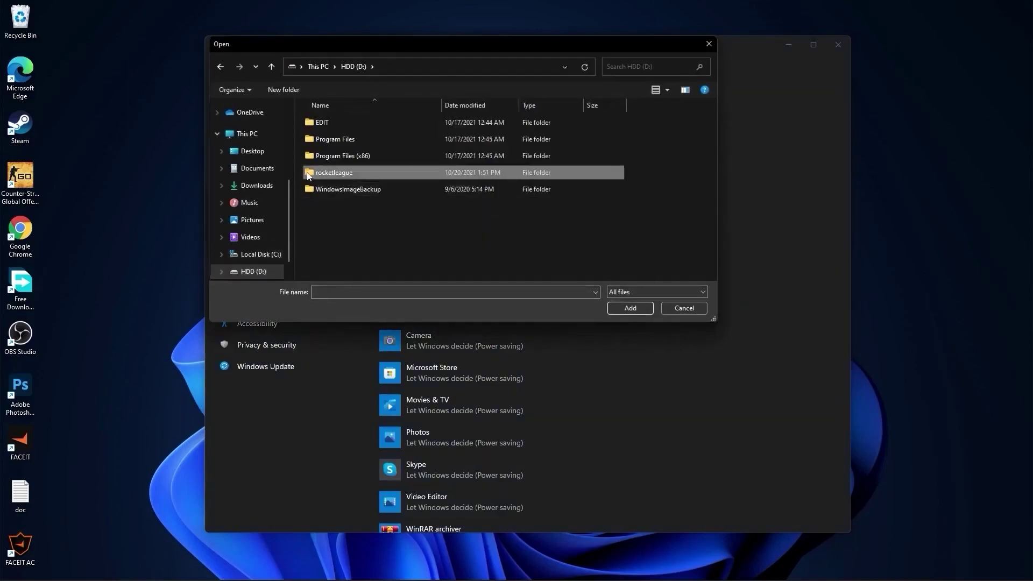
double_click(340, 173)
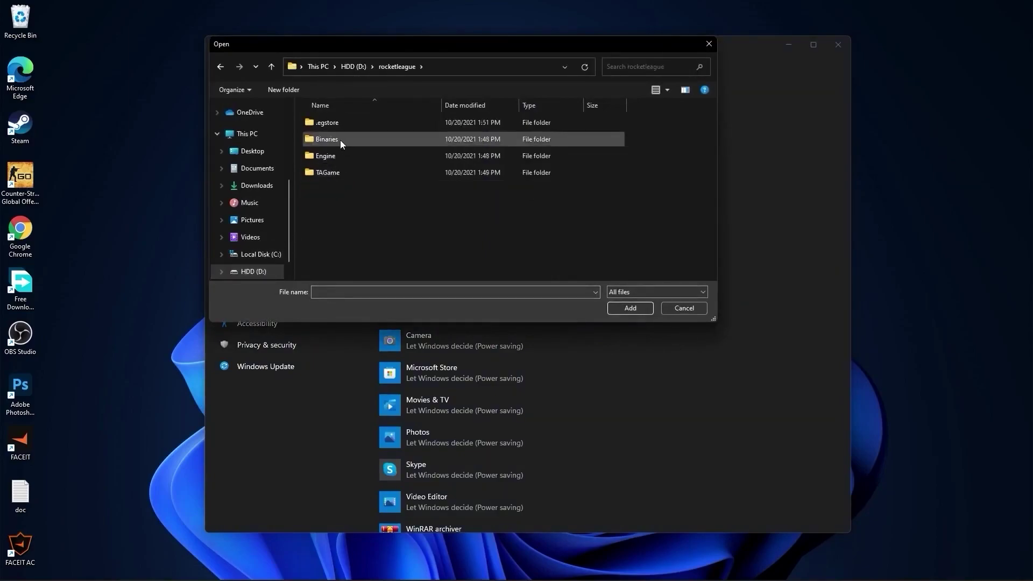
left_click(321, 141)
double_click(321, 141)
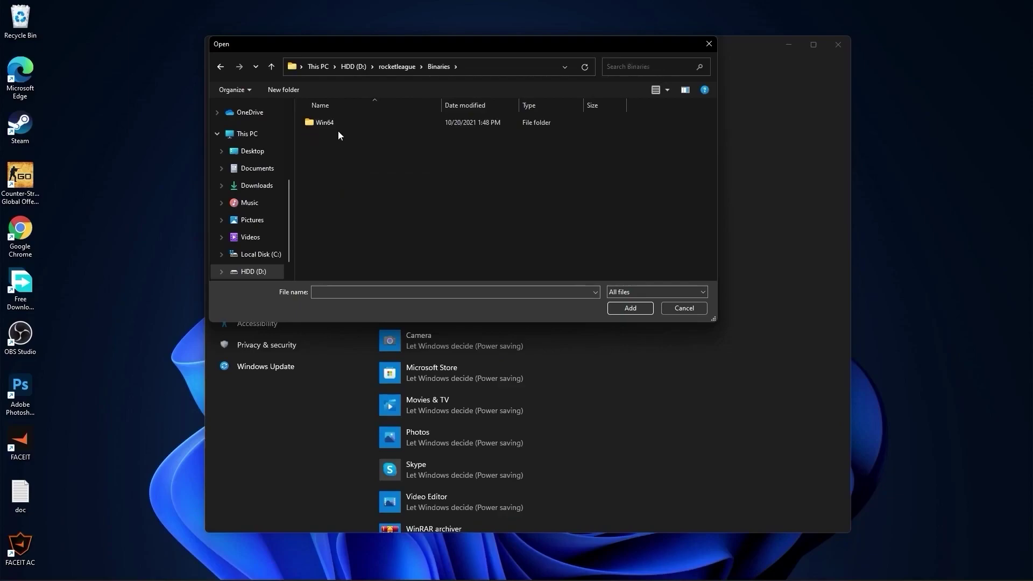
double_click(314, 125)
left_click(316, 125)
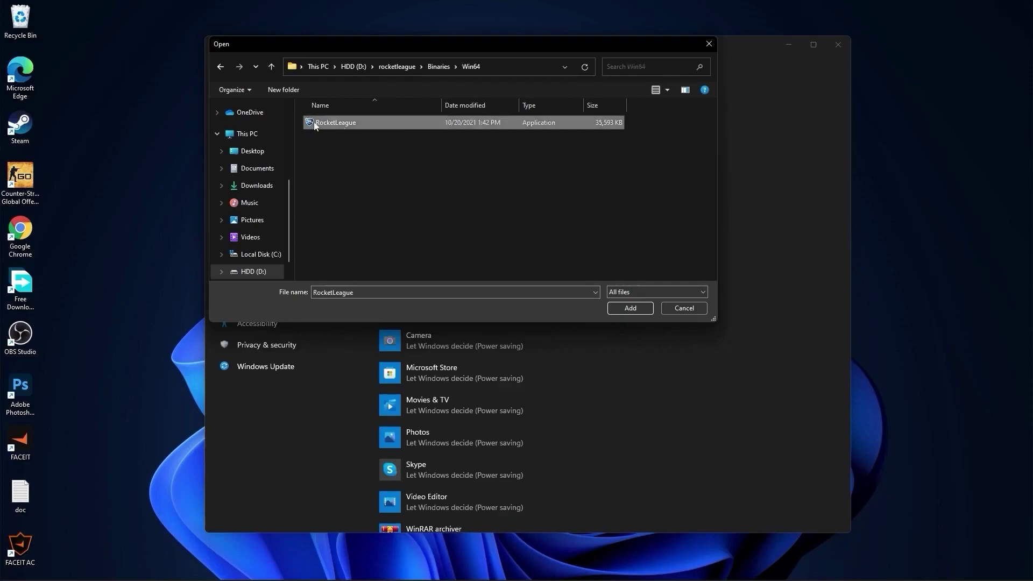
- In RocketLeague.exe properties, disable fullscreen optimizations and override high DPI scaling, then apply
right_click(349, 123)
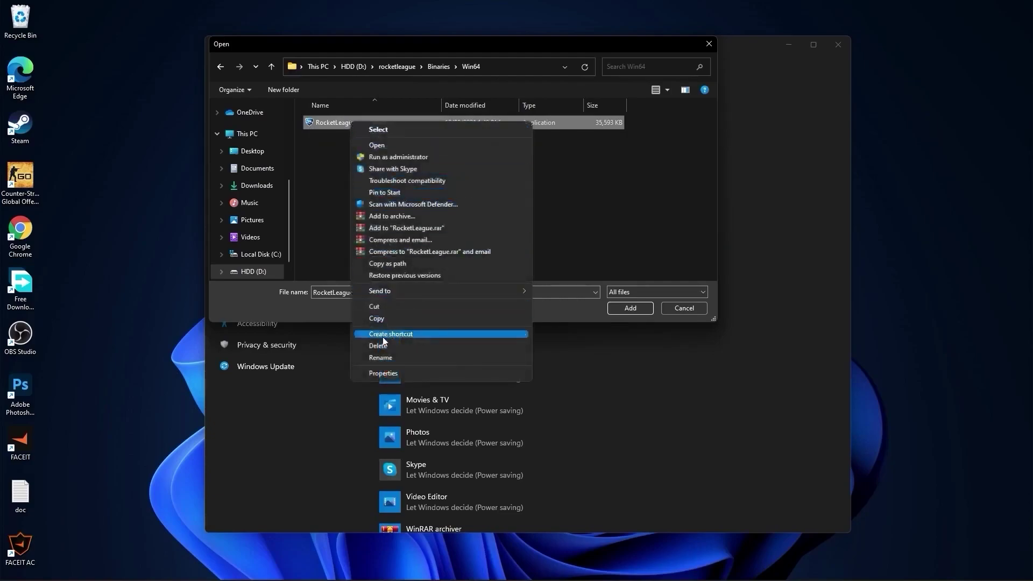
left_click(394, 373)
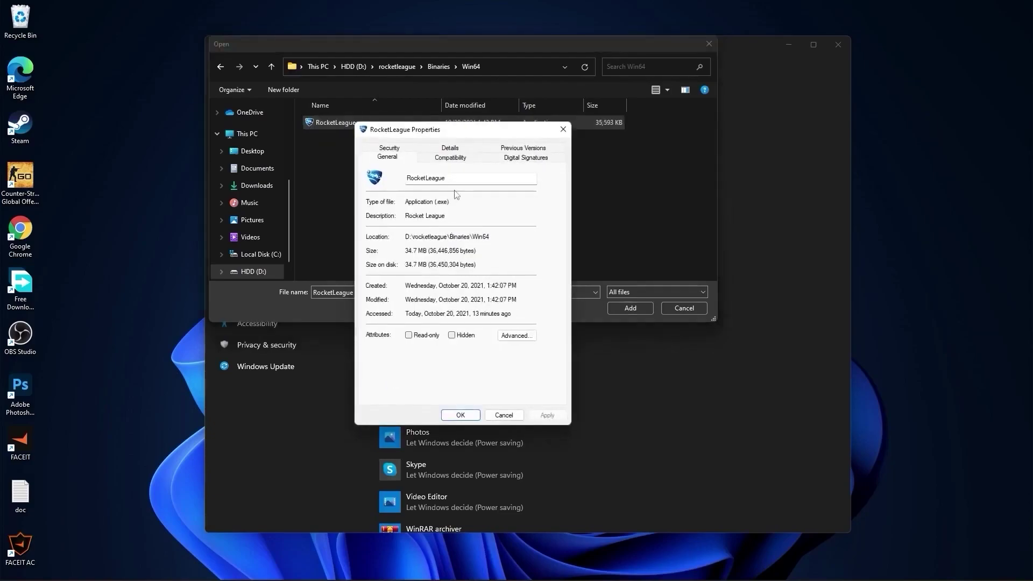
left_click(450, 158)
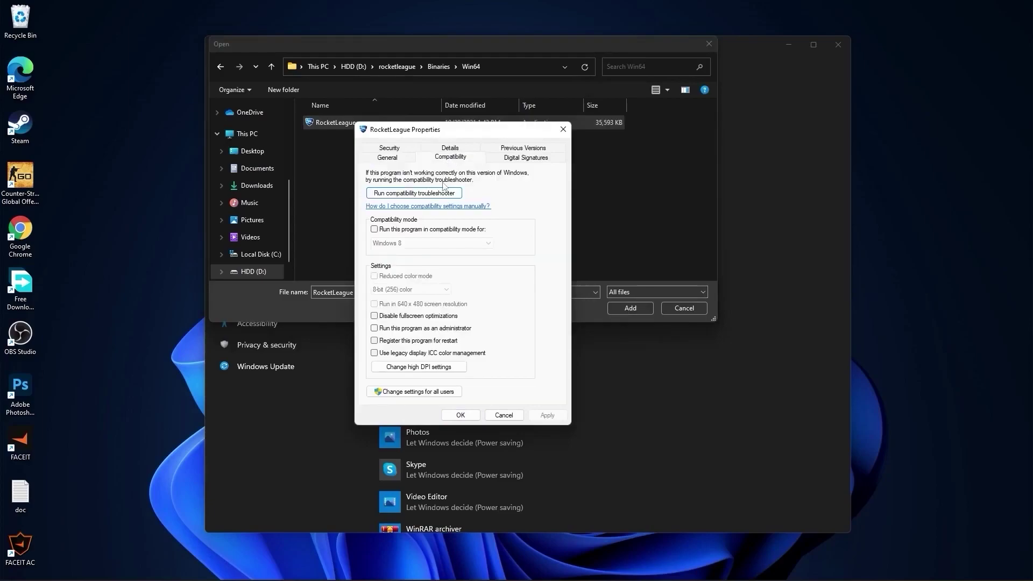
left_click(379, 316)
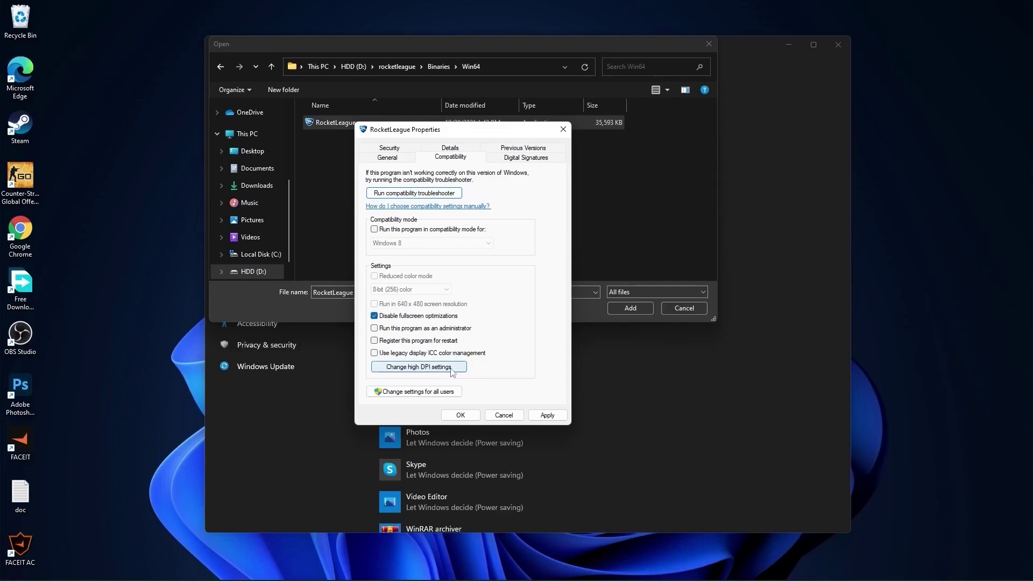
left_click(418, 369)
left_click(406, 338)
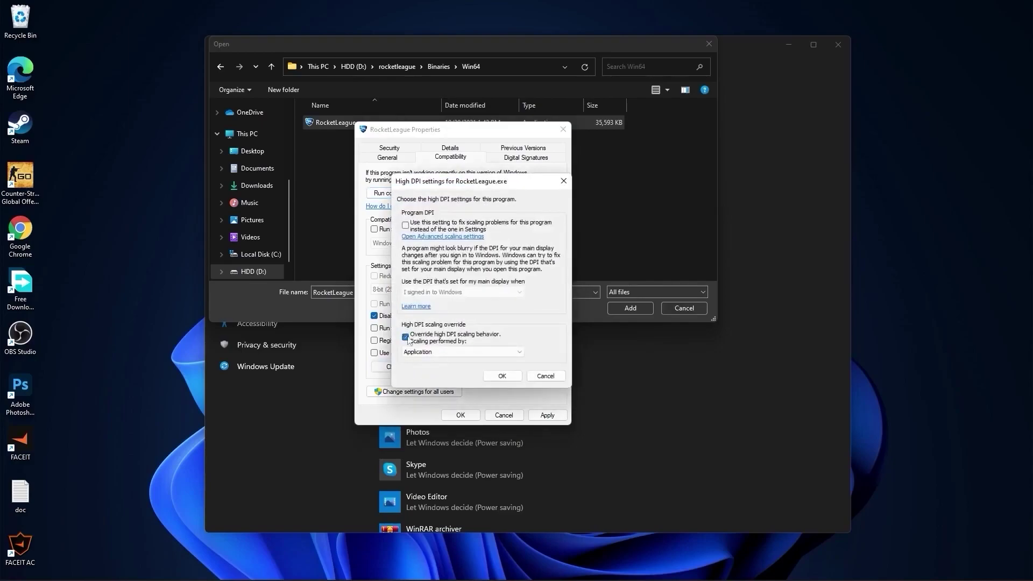
left_click(506, 375)
left_click(547, 415)
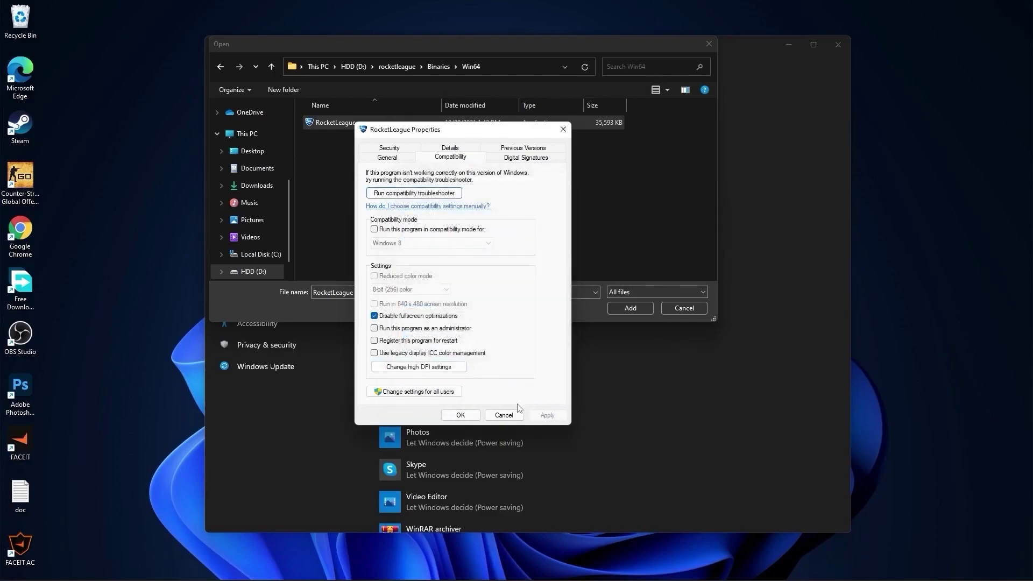
left_click(460, 415)
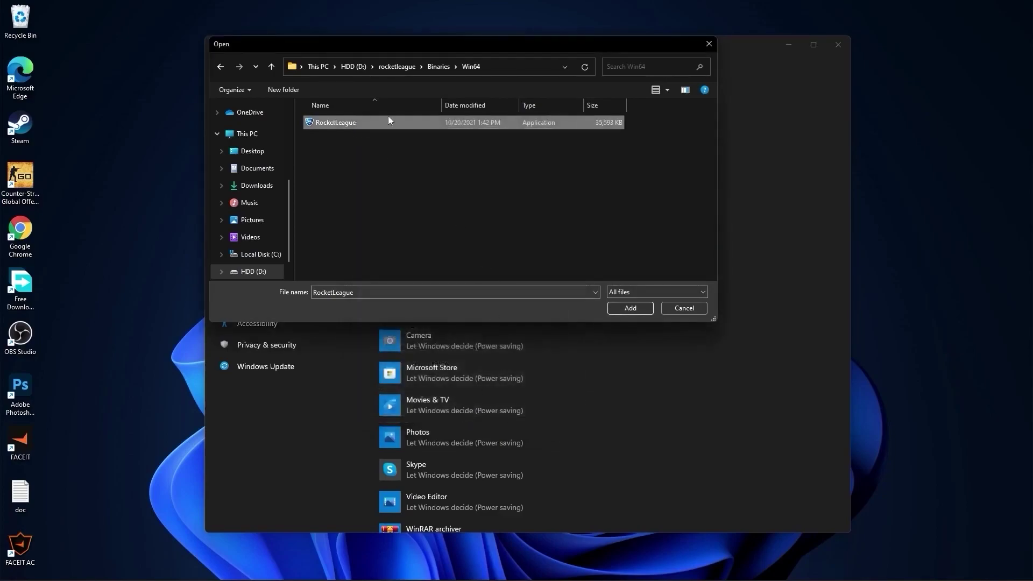
- Add Rocket League to the graphics app list and save its preference as High performance
left_click(630, 307)
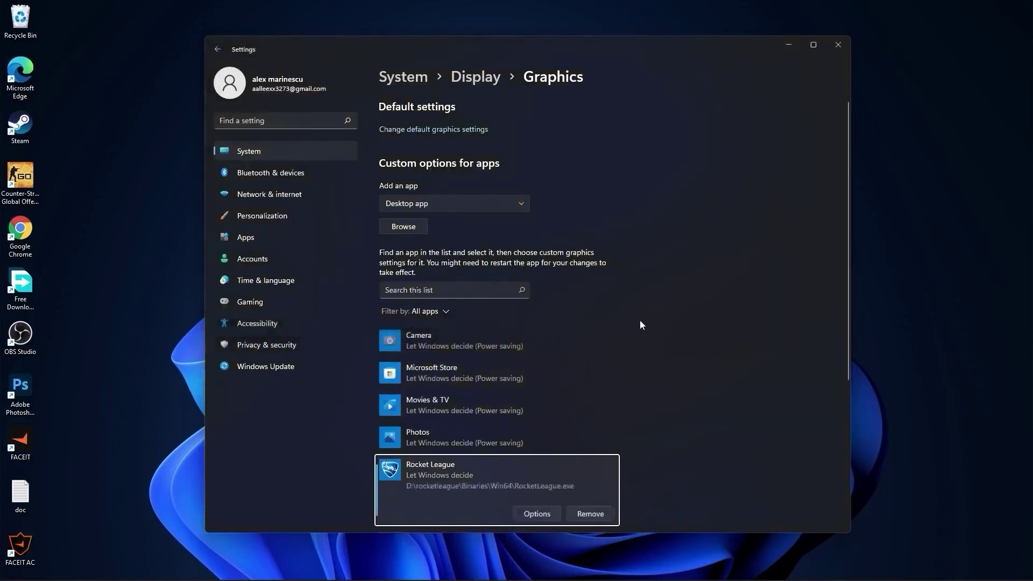
scroll(665, 344, "down", 4)
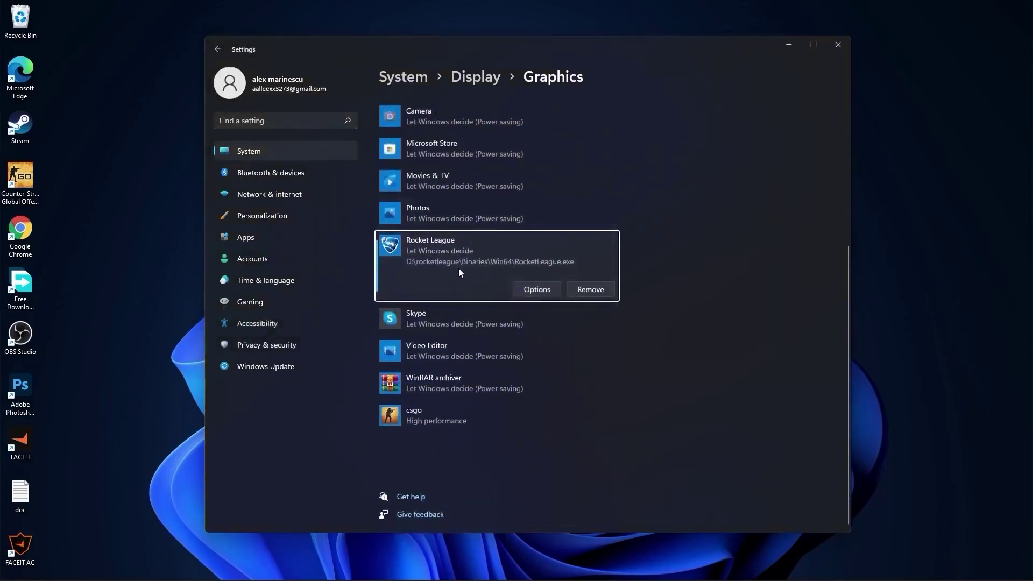
left_click(537, 291)
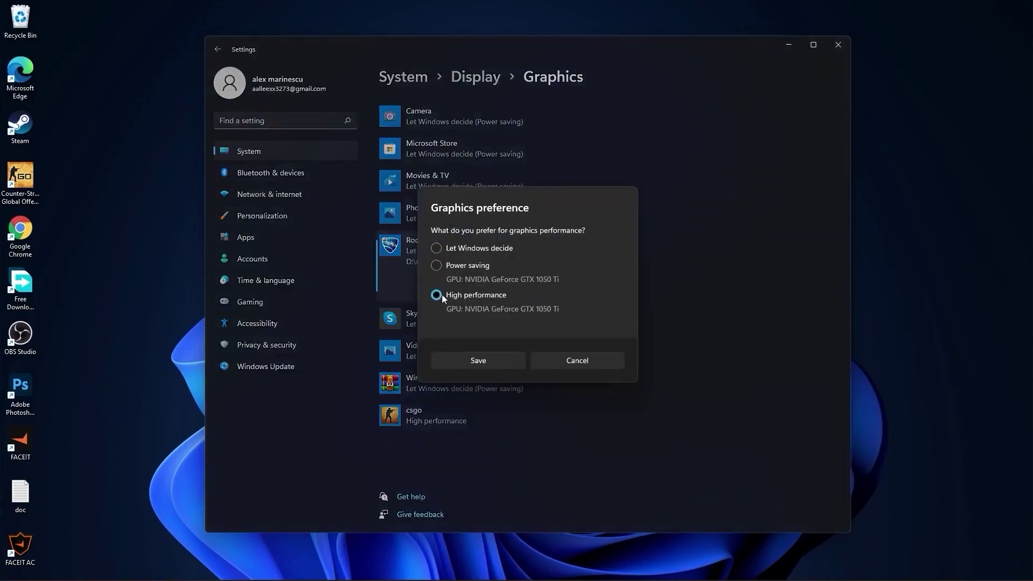
left_click(486, 355)
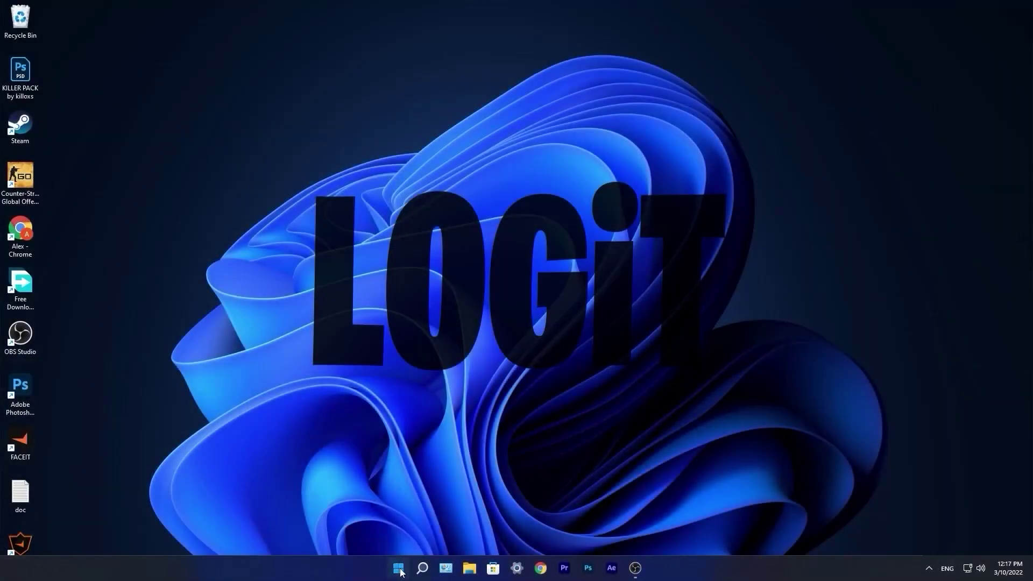
- Reopen Settings, install the pending Windows updates, recheck until up to date, then close Settings
left_click(398, 568)
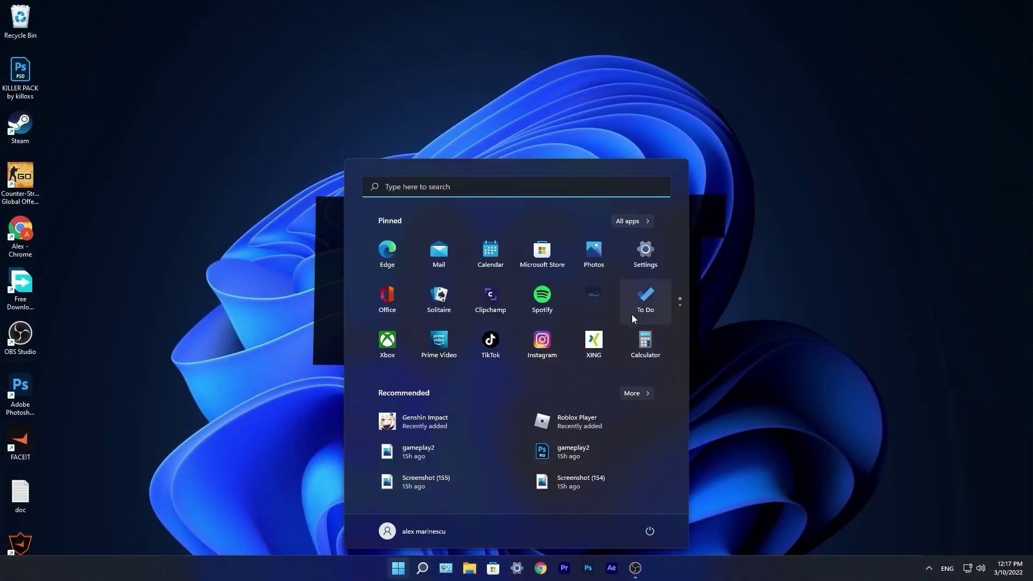
left_click(645, 255)
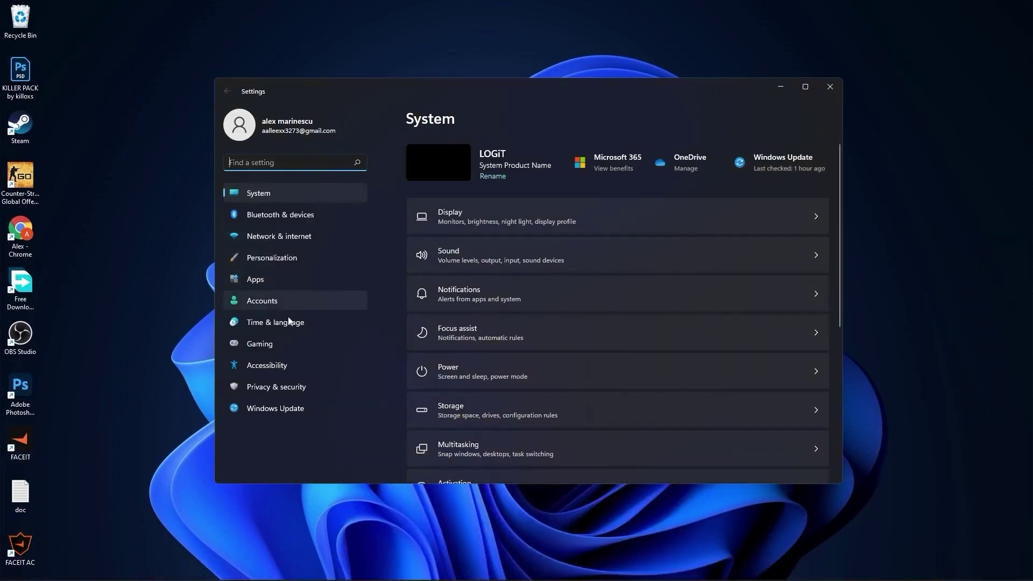
left_click(288, 410)
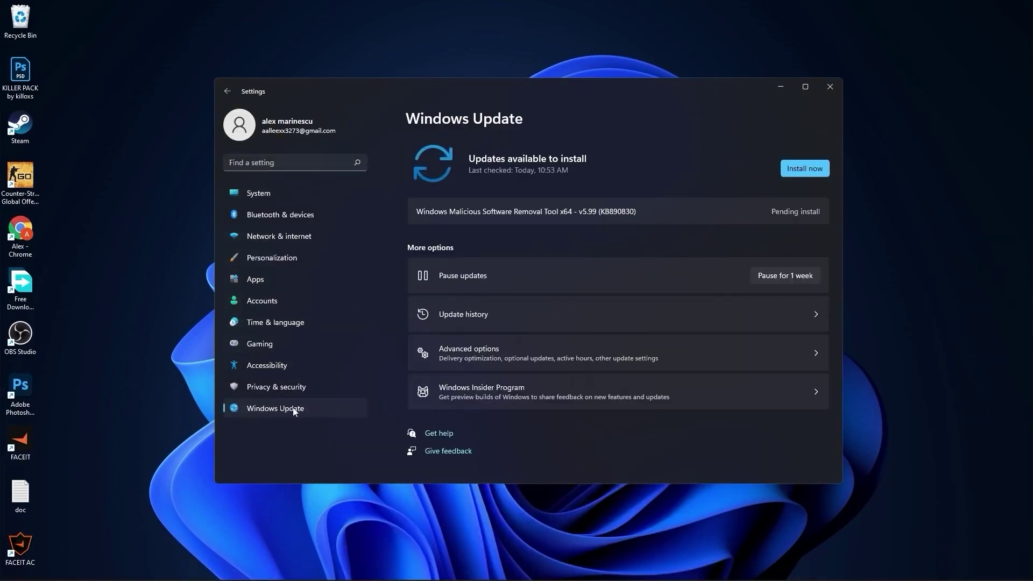
left_click(806, 170)
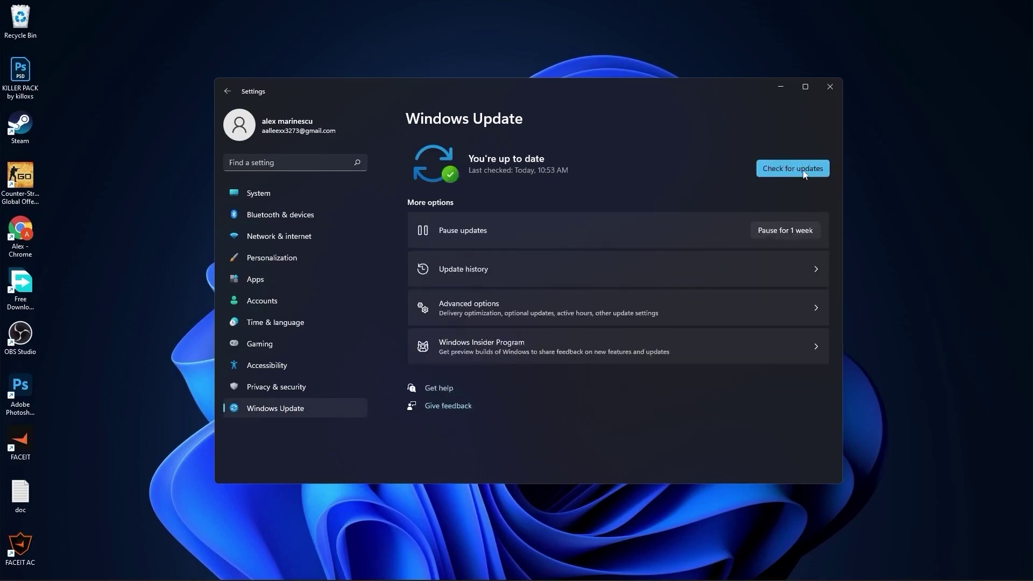
left_click(790, 170)
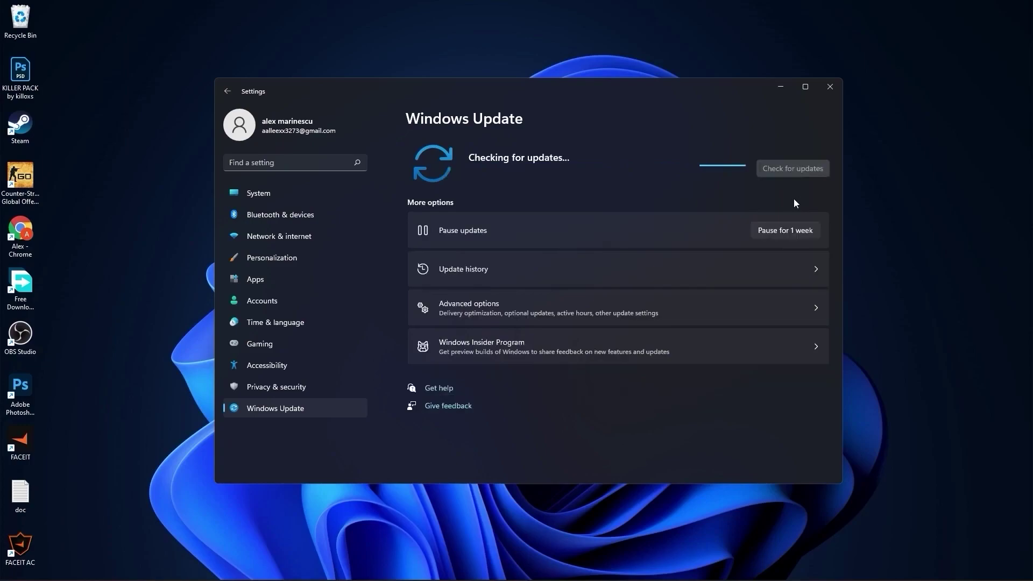
left_click(827, 86)
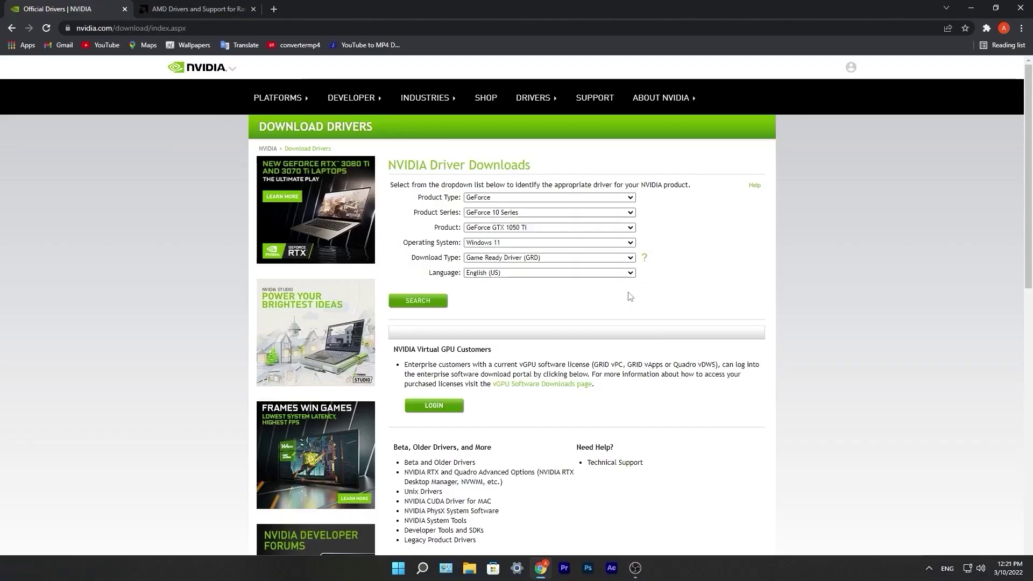
- Search the GTX 1050 Ti Windows 11 drivers and download Game Ready driver 511.79
left_click(424, 294)
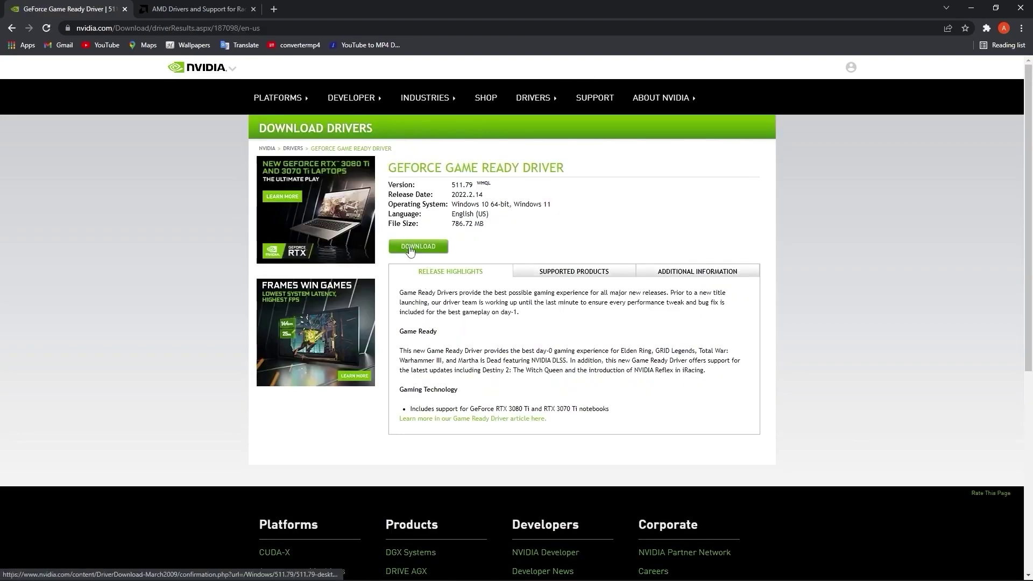
left_click(419, 249)
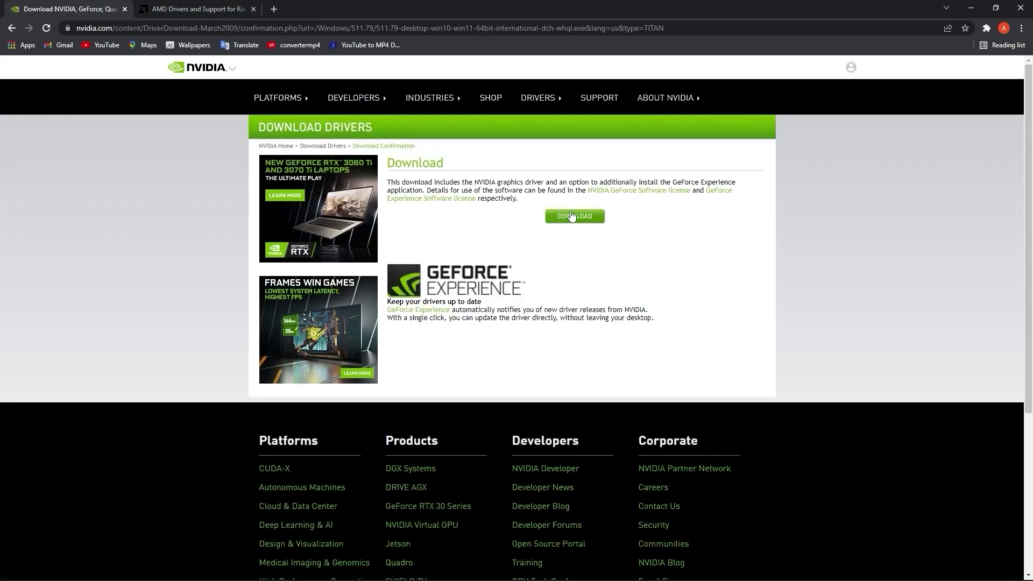
left_click(573, 217)
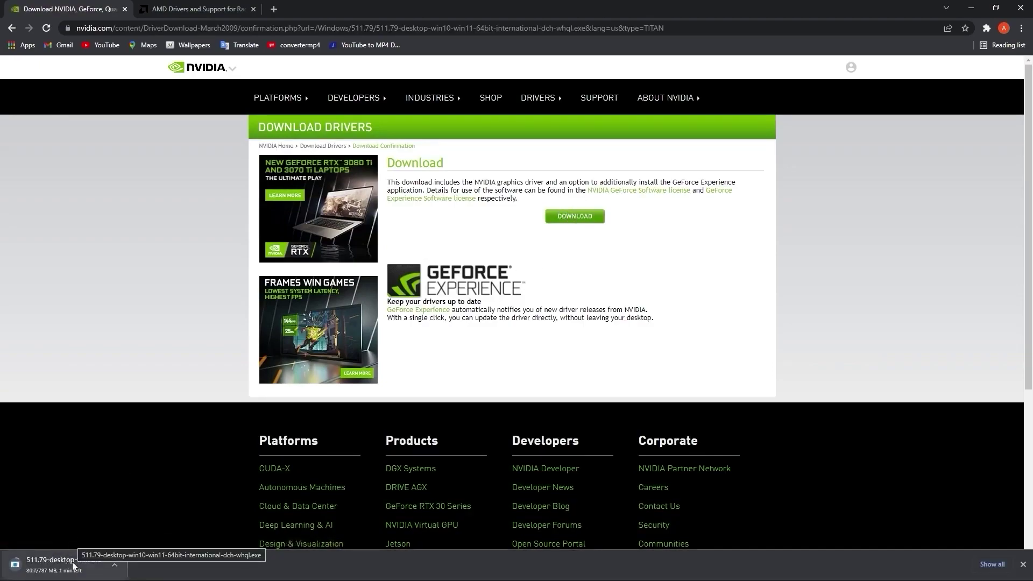
- Start then cancel the AMD Radeon Software download, and set the NVIDIA 511.79 installer to open
left_click(191, 7)
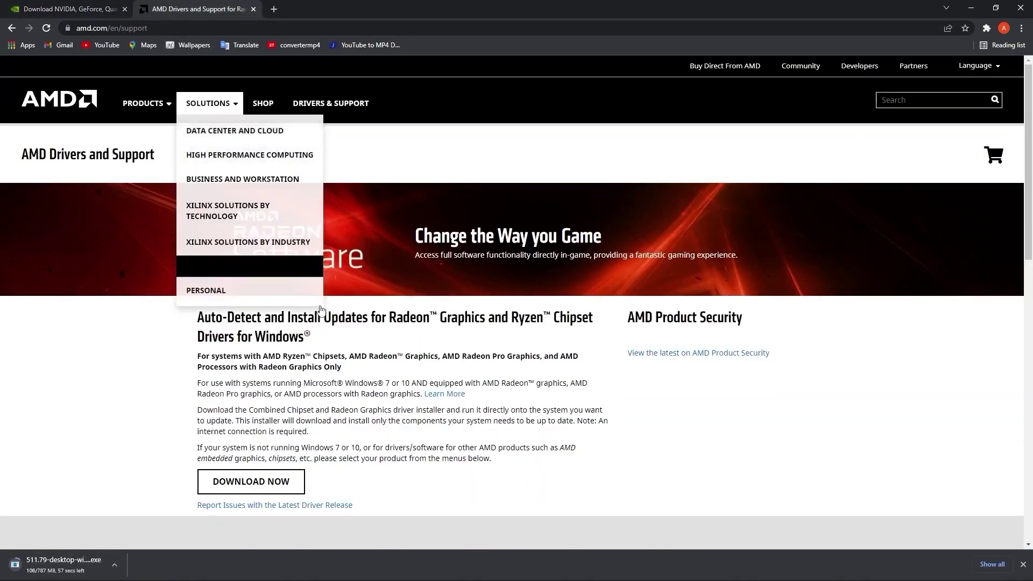
scroll(323, 169, "down", 2)
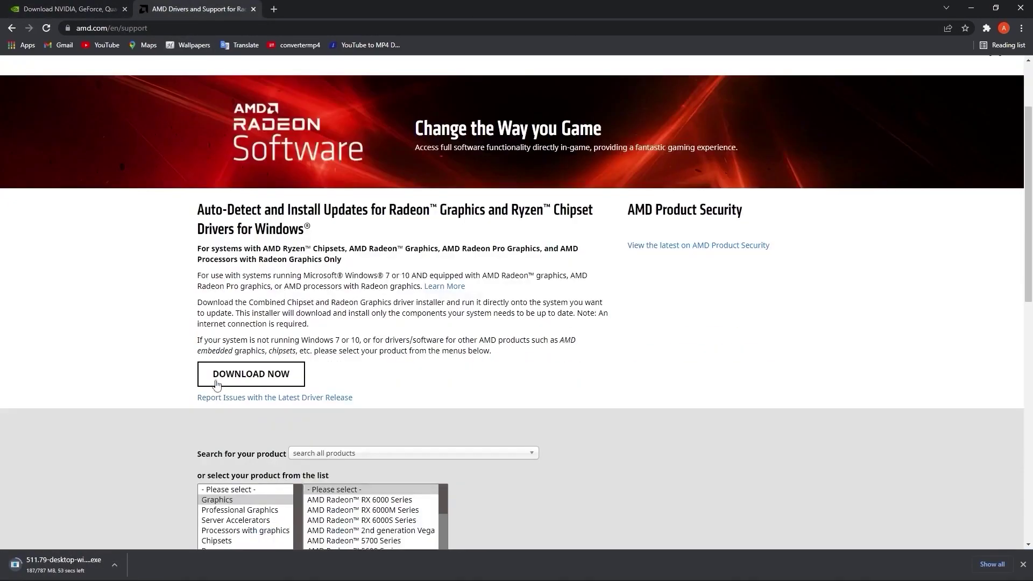
left_click(255, 374)
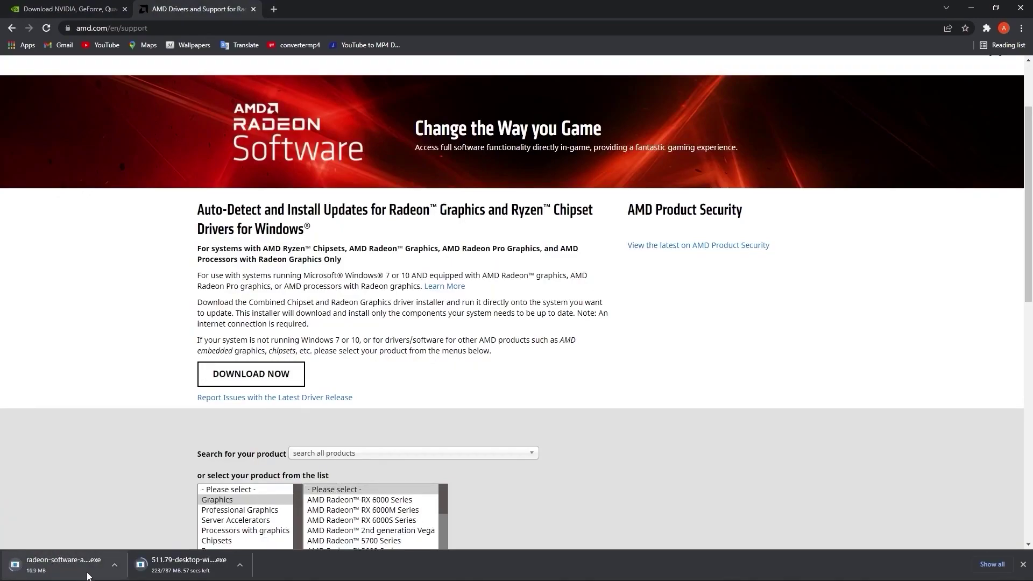
left_click(113, 564)
left_click(128, 545)
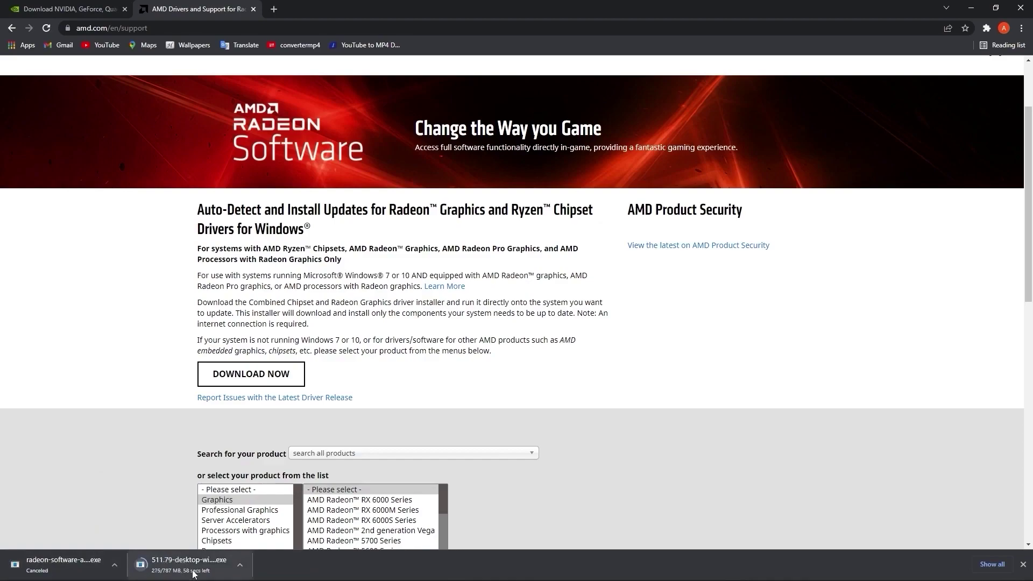
left_click(240, 565)
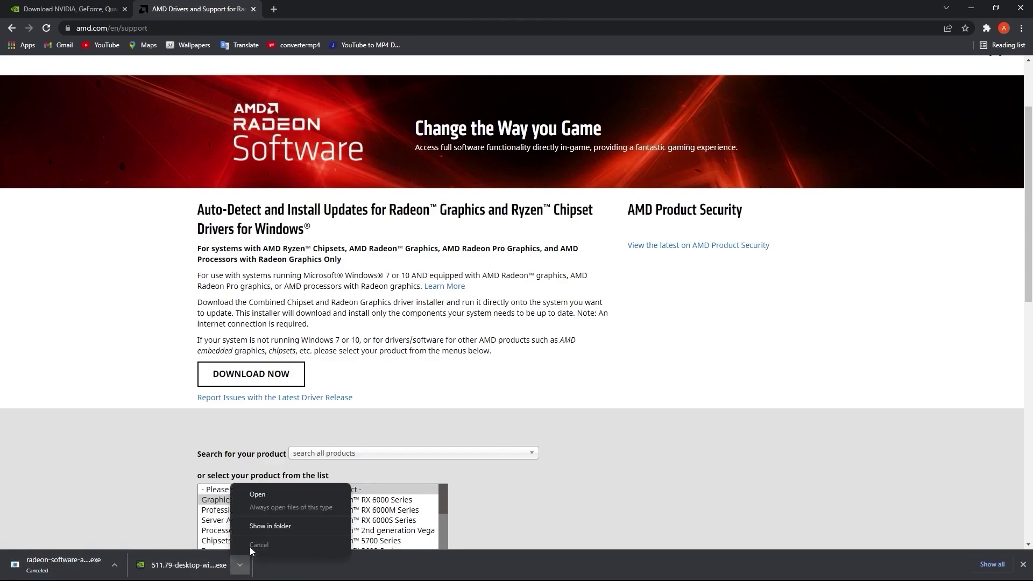
left_click(260, 495)
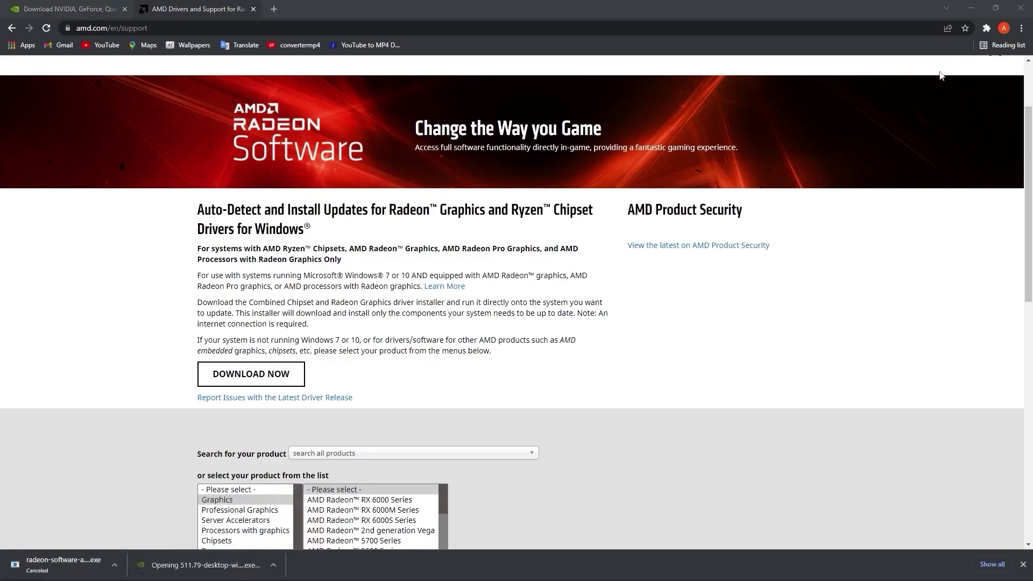
- Extract driver 511.79 to the default folder, accept the license, install with Express, and close the installer
left_click(970, 8)
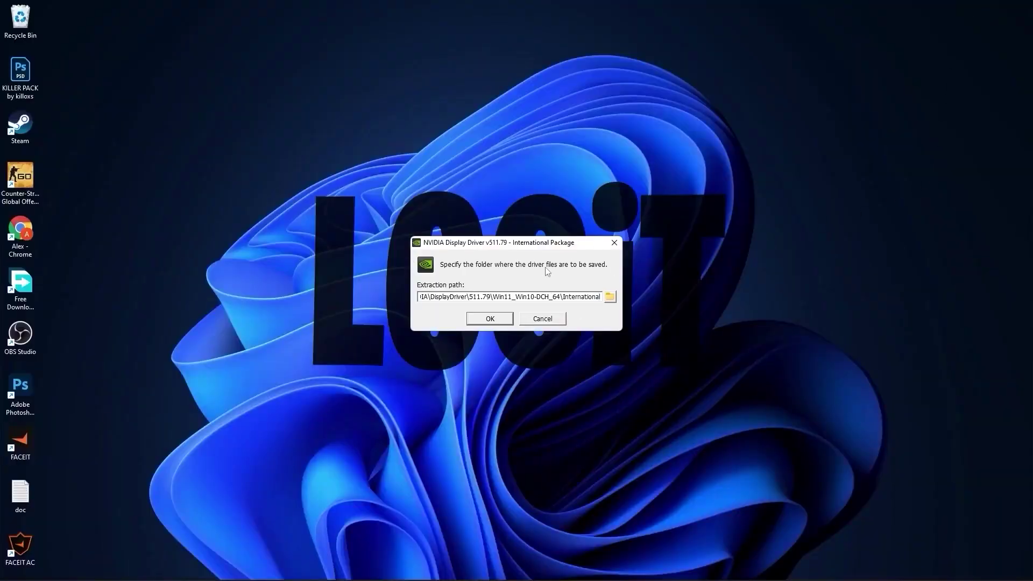
left_click(490, 319)
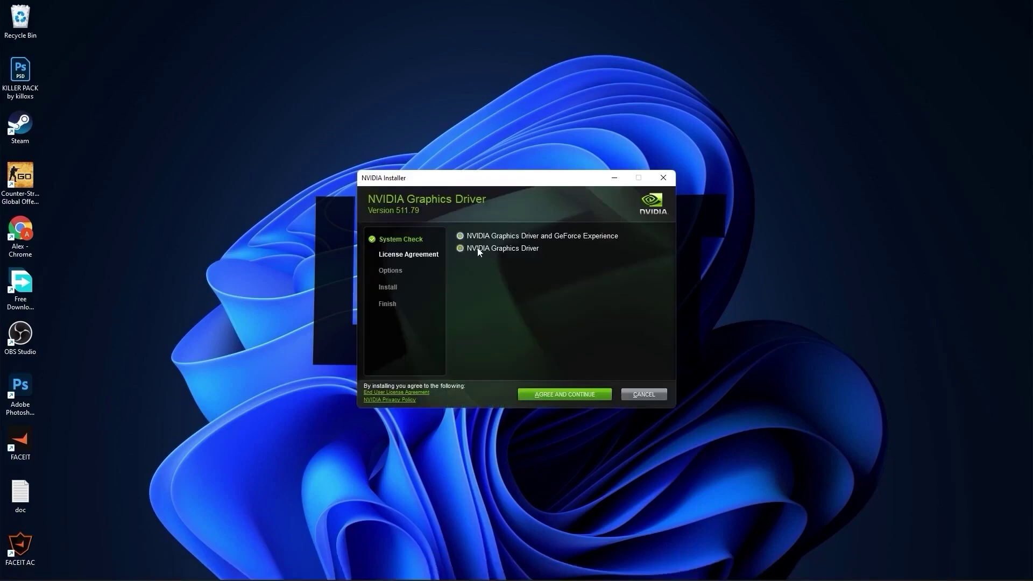
left_click(565, 396)
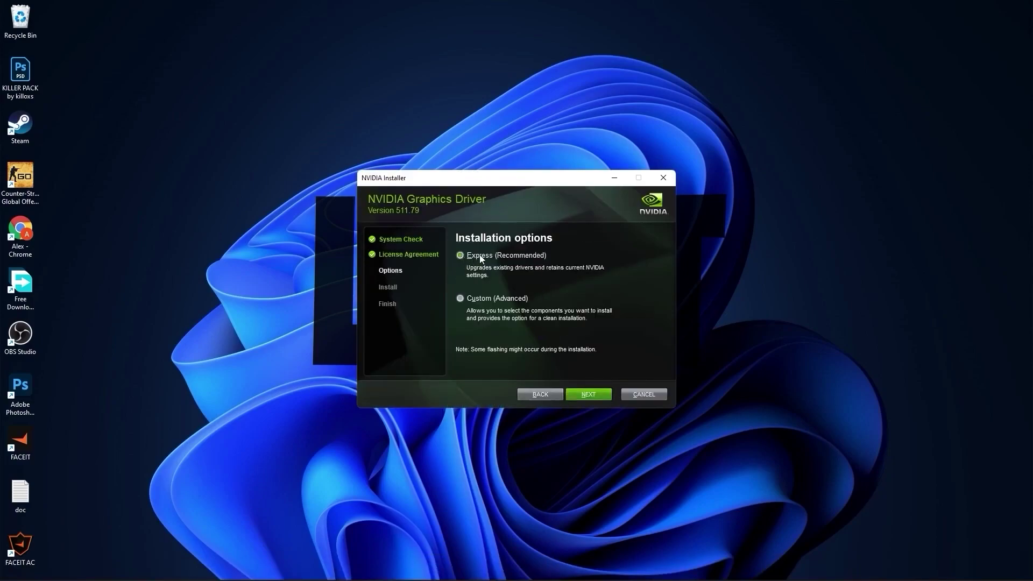
left_click(589, 396)
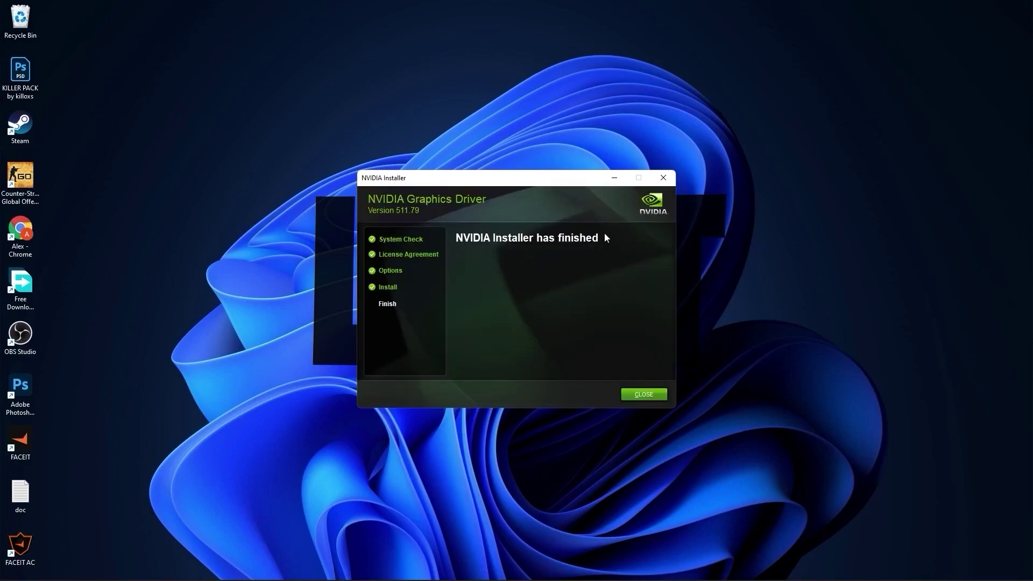
left_click(644, 395)
- Launch NVIDIA Control Panel from the desktop's expanded context menu
right_click(542, 155)
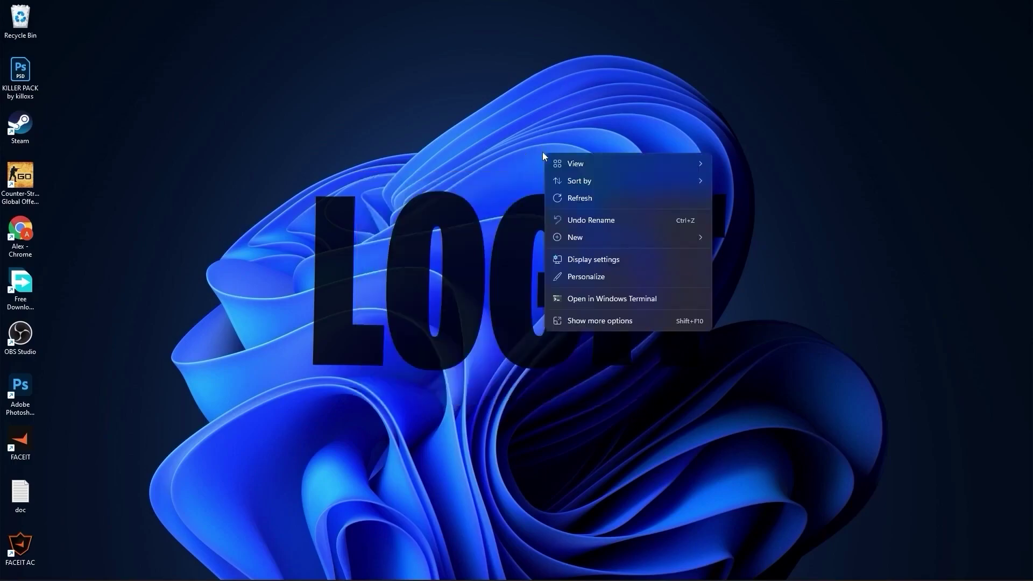
left_click(587, 321)
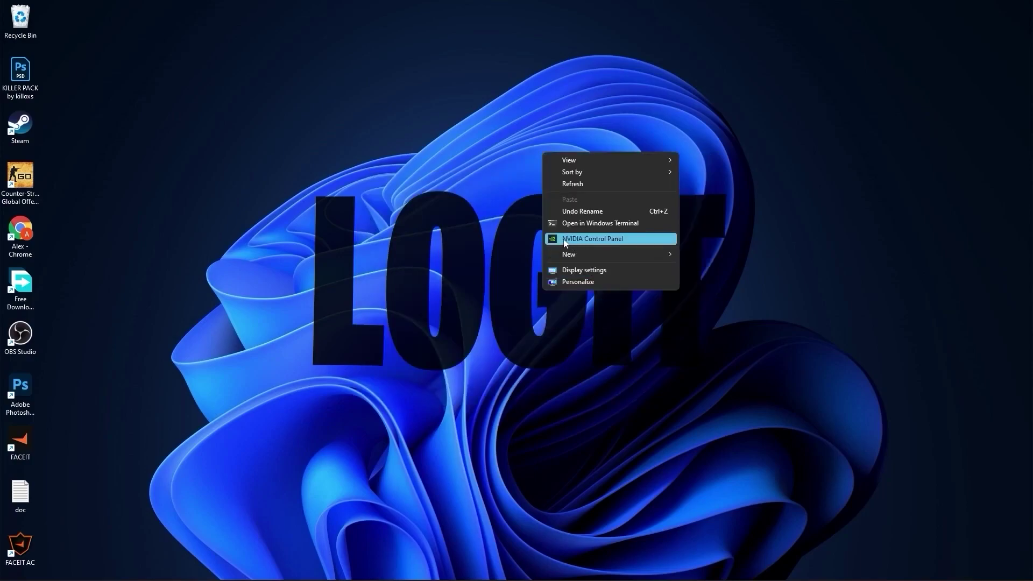
left_click(595, 240)
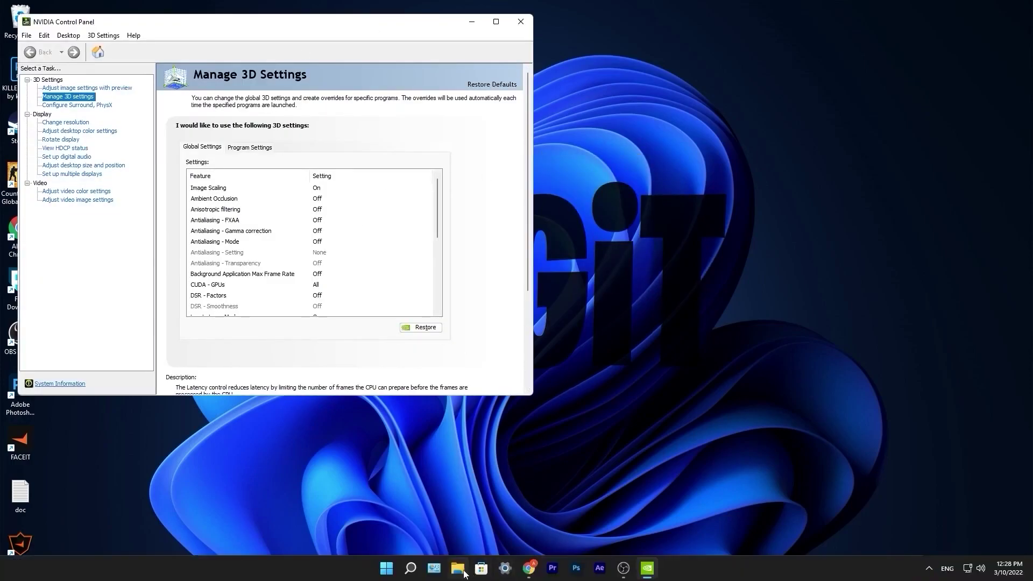
- Launch NVIDIA Control Panel from a Microsoft Store search for 'nvidia control panel' and open Adjust image settings with preview
left_click(480, 568)
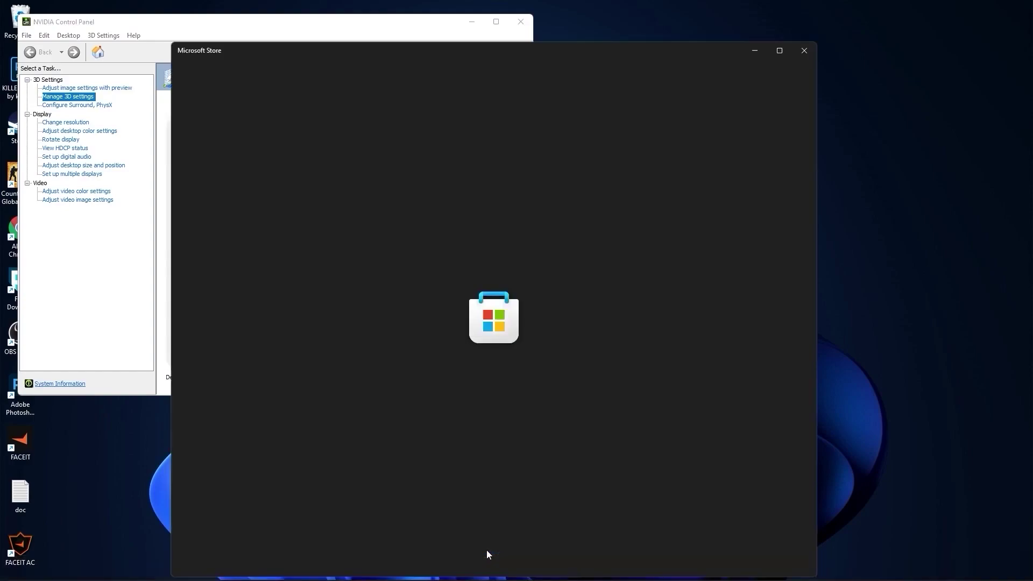
type("nvidia control panel")
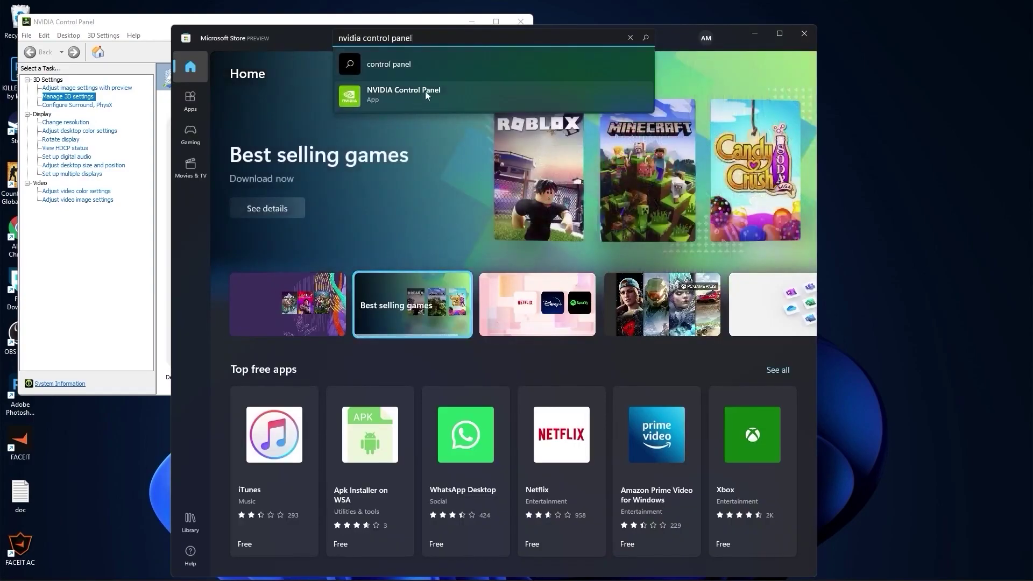
left_click(426, 94)
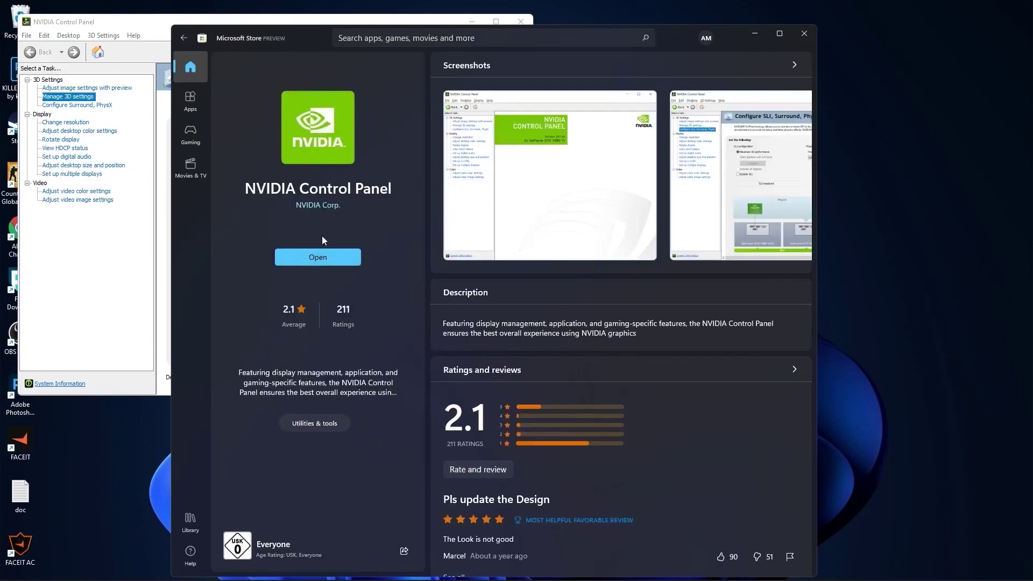
left_click(322, 258)
left_click(48, 89)
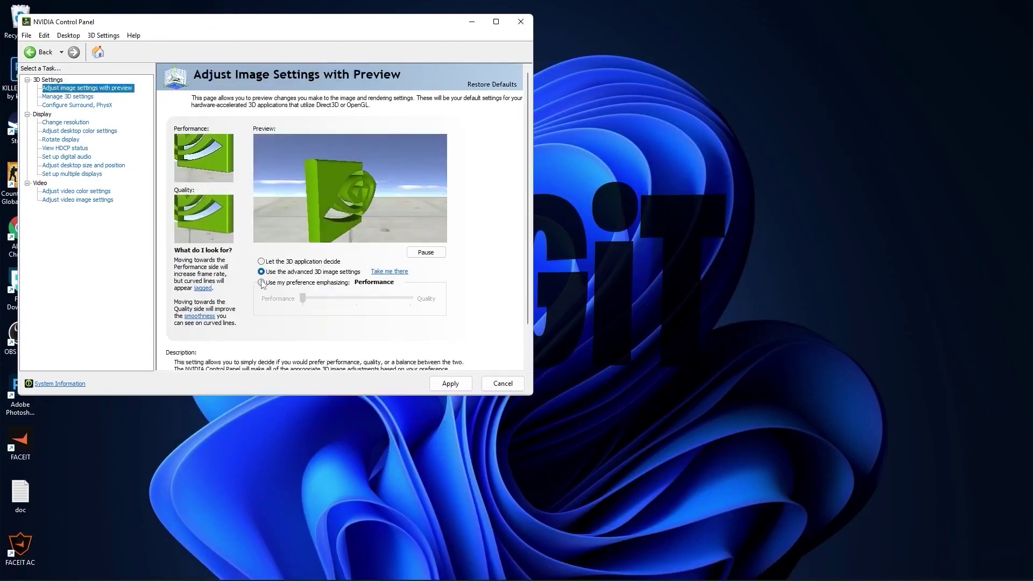
- Move the image settings slider to Performance and apply it
left_click(310, 283)
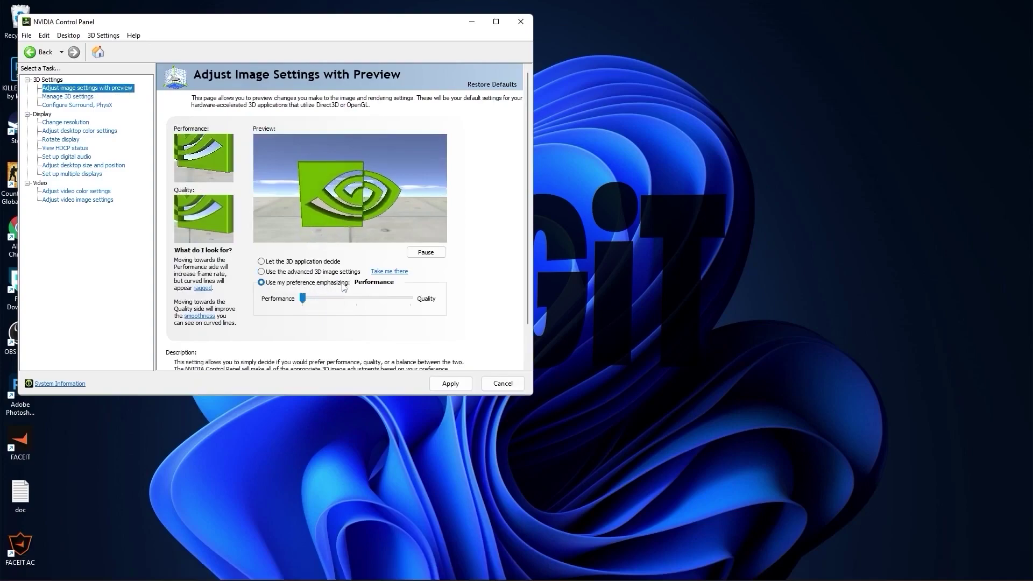
mouse_move(302, 298)
left_mouse_down()
mouse_move(350, 299)
mouse_move(303, 298)
left_mouse_up()
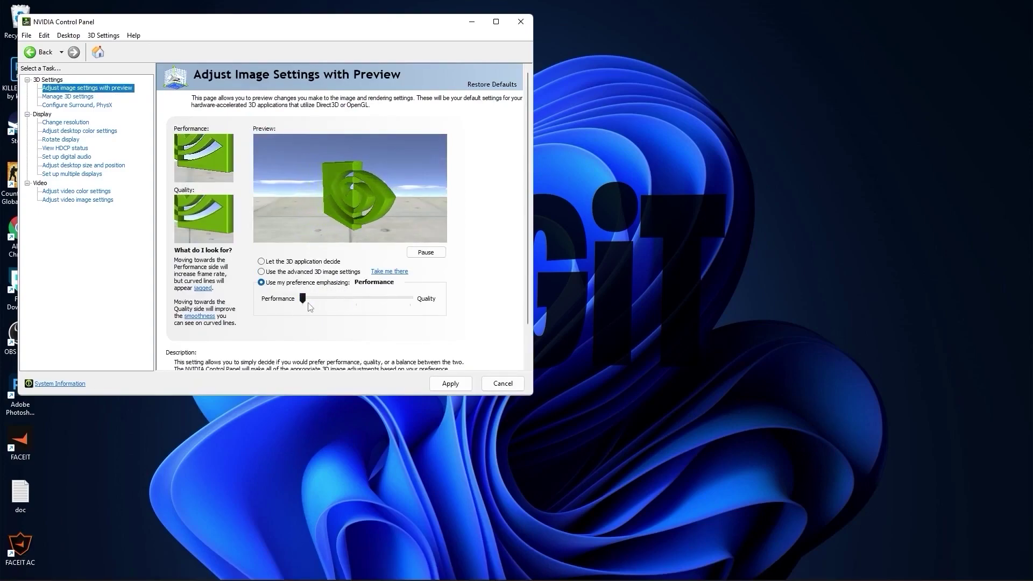
left_click(439, 381)
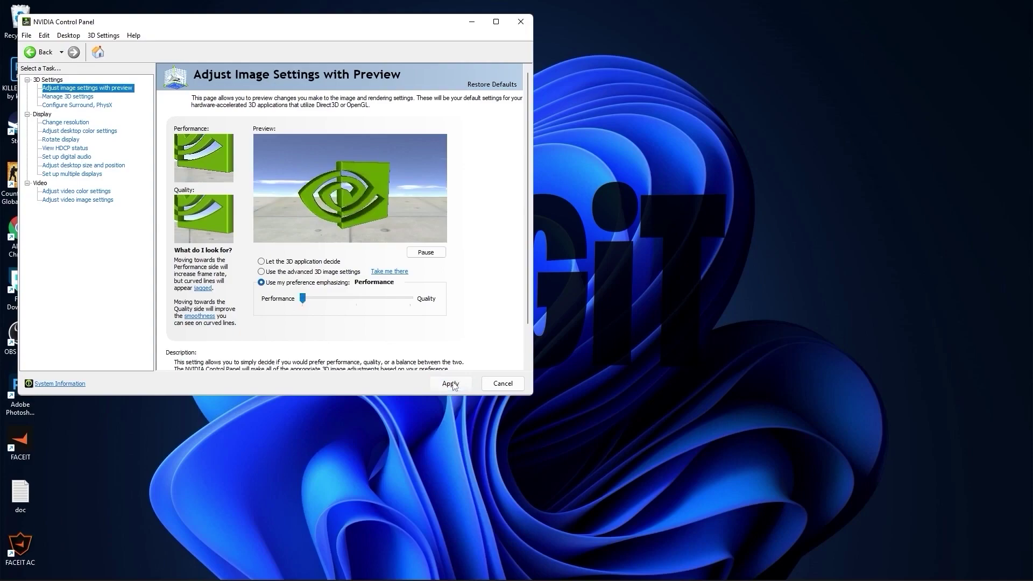
left_click(50, 98)
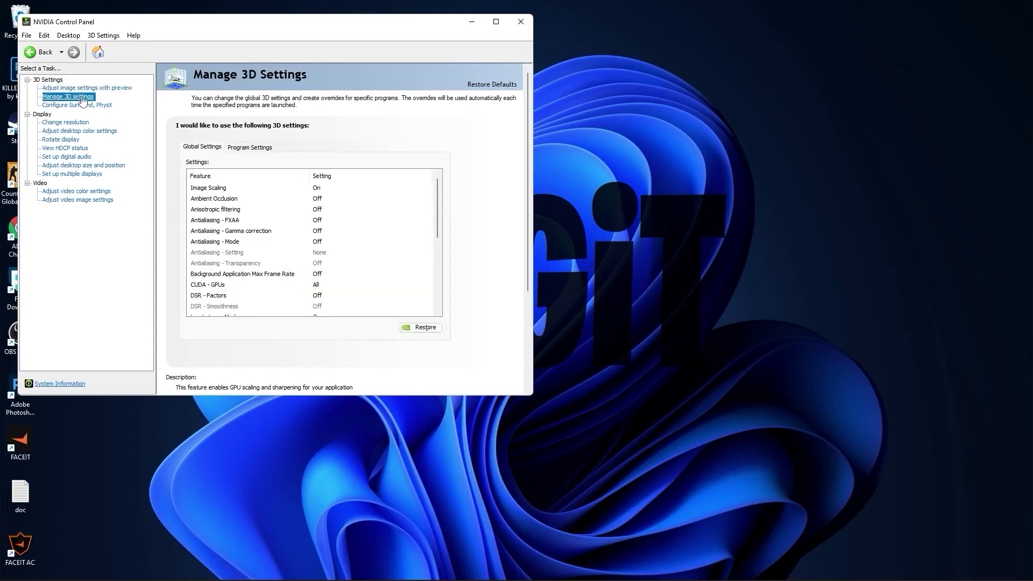
- Confirm Image Scaling is on with 50% sharpening in the global 3D settings
left_click(204, 190)
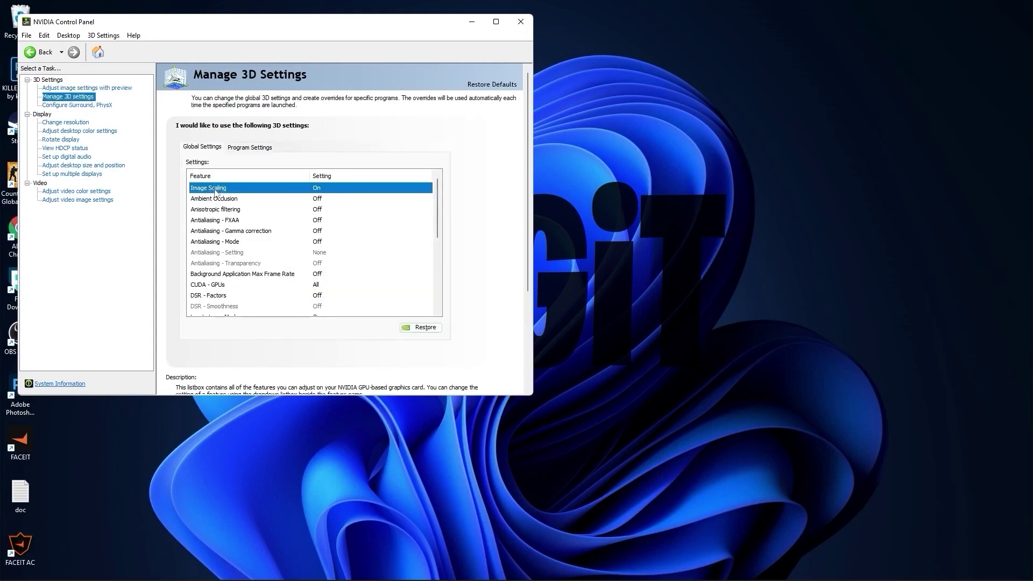
left_click(311, 190)
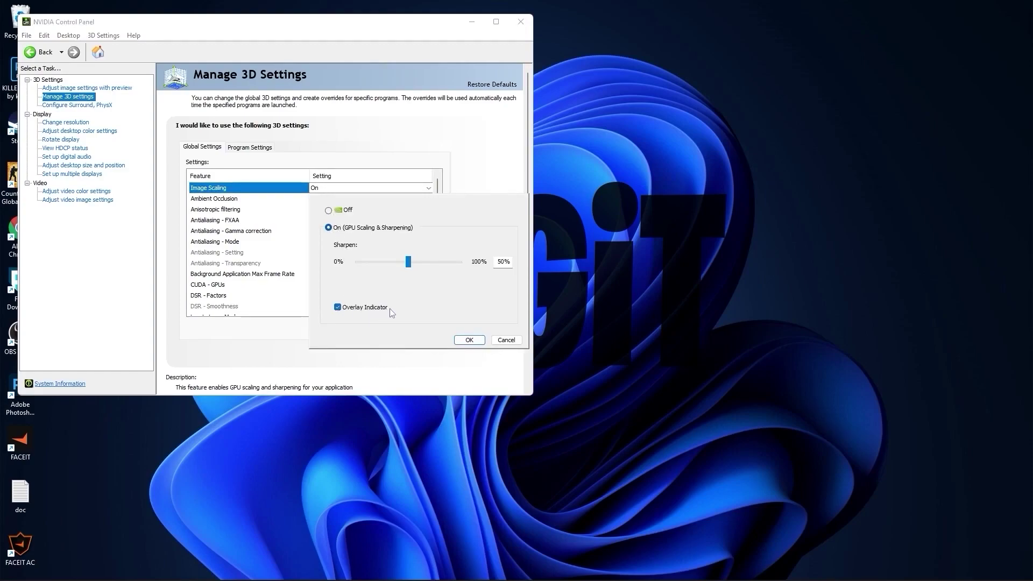
left_click(469, 339)
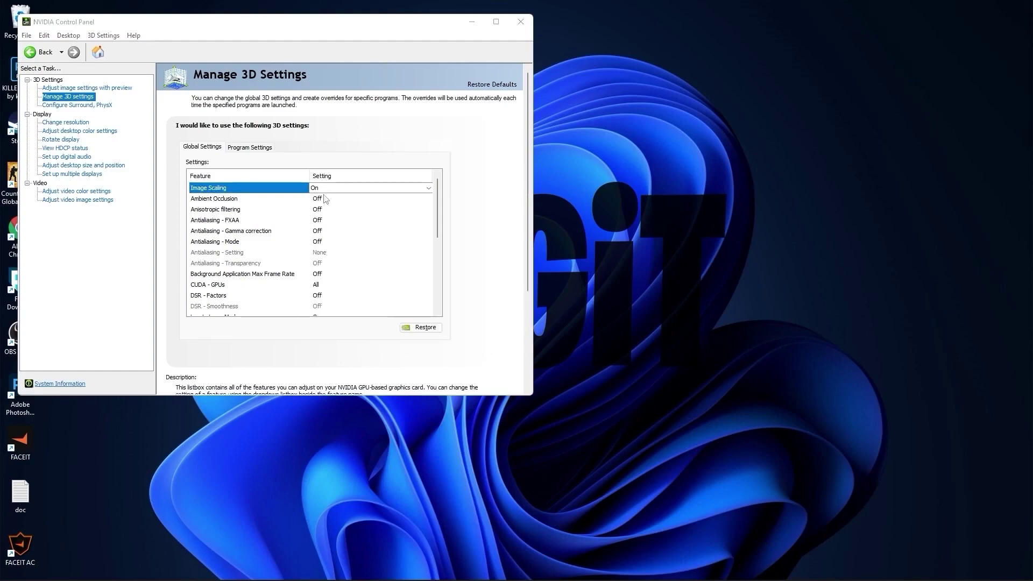
- Set Low Latency Mode to On and leave Max Frame Rate off
scroll(328, 249, "down", 2)
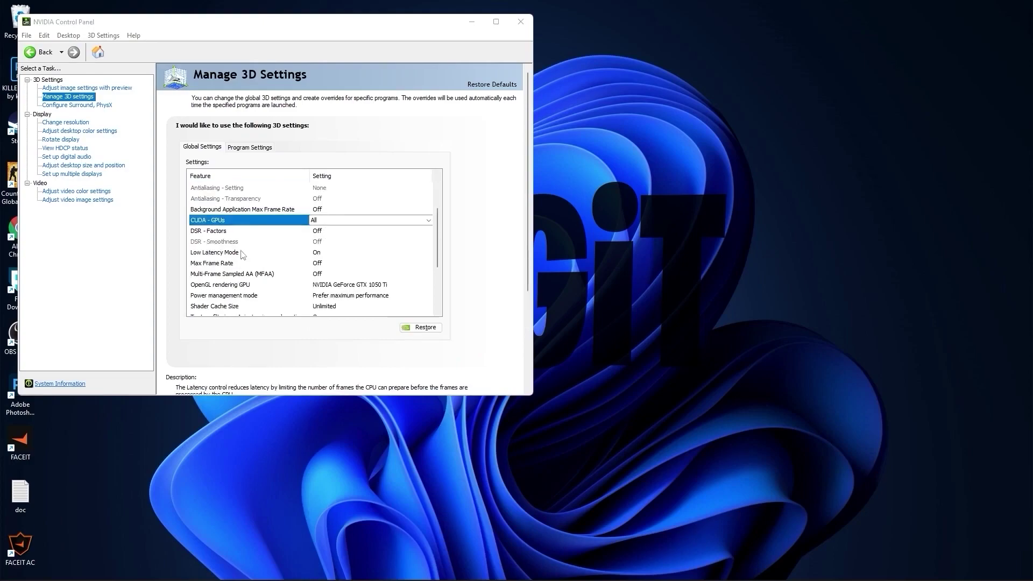
left_click(204, 255)
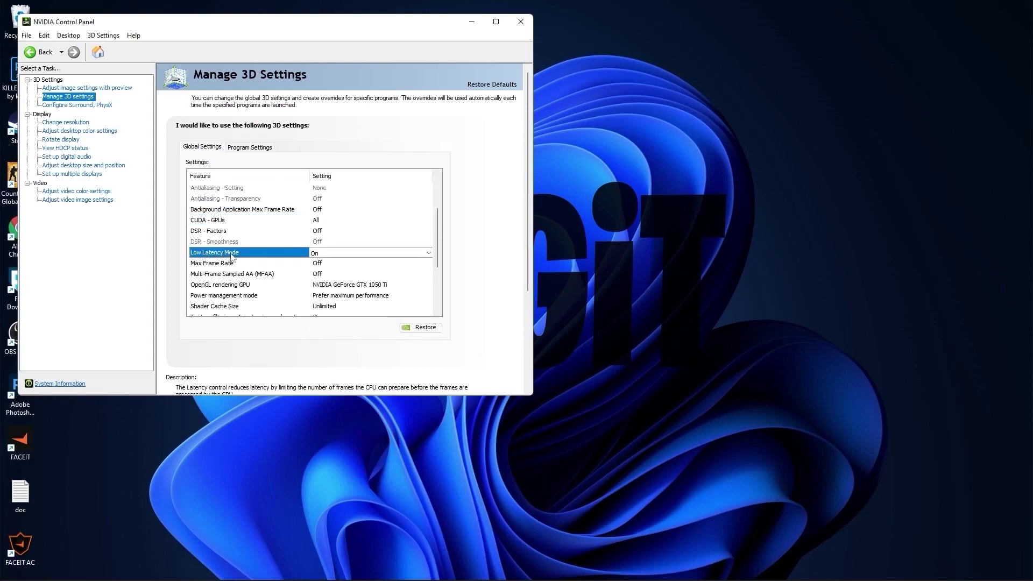
left_click(316, 255)
left_click(330, 268)
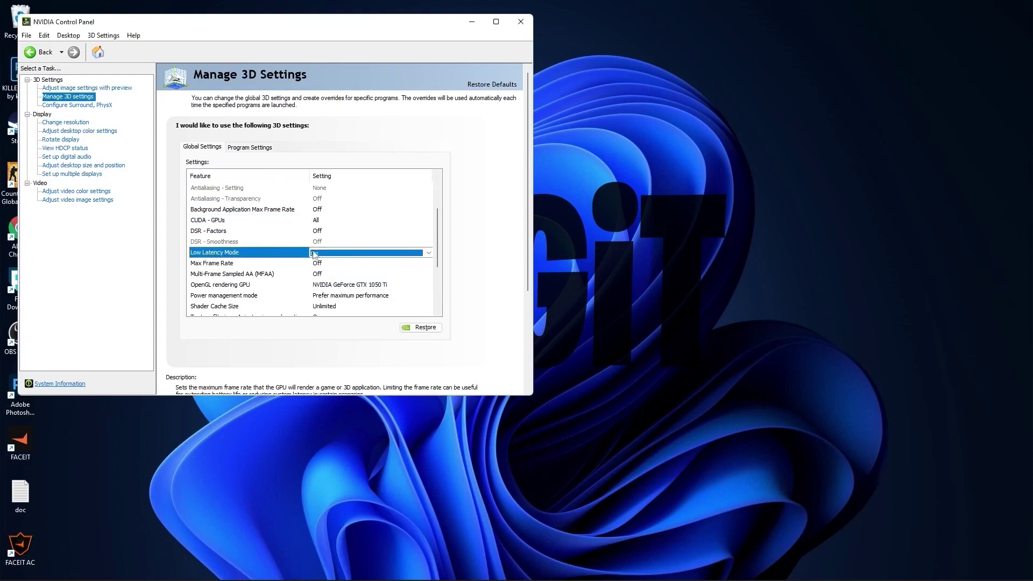
left_click(207, 264)
left_click(317, 263)
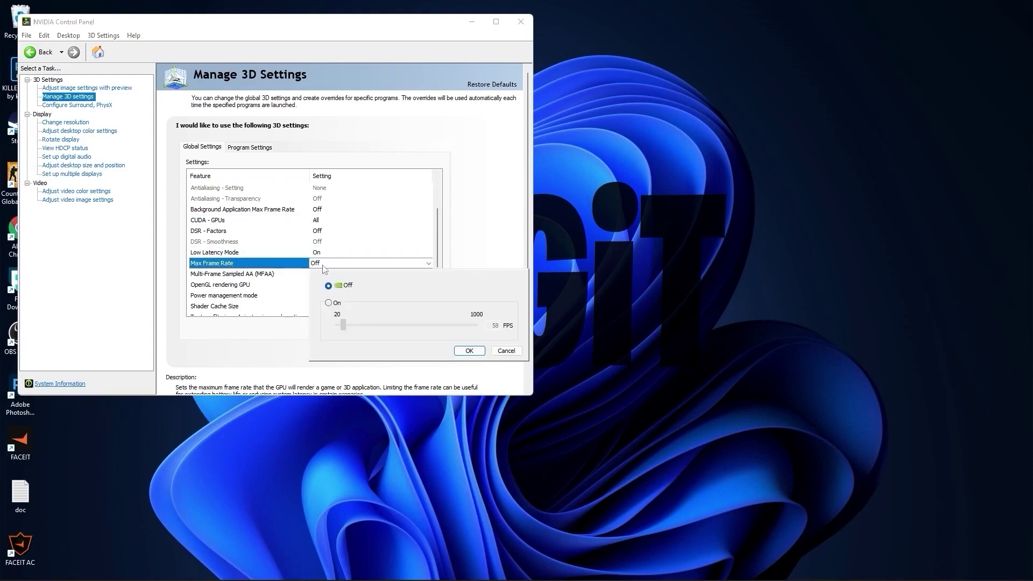
left_click(469, 351)
- Render OpenGL on the GeForce GTX 1050 Ti and set power management to Prefer maximum performance
scroll(242, 242, "down", 2)
left_click(191, 231)
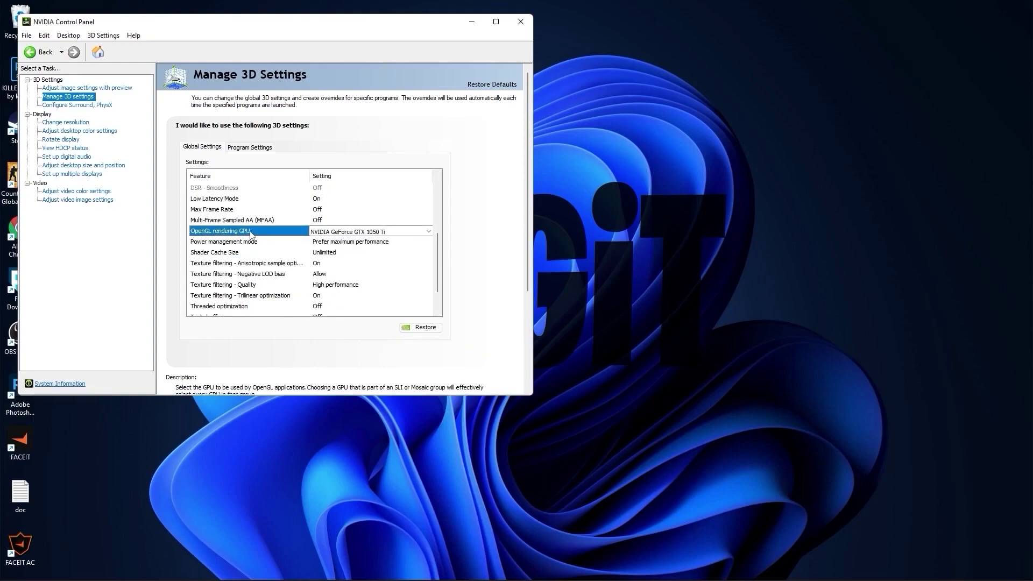
left_click(325, 232)
left_click(338, 250)
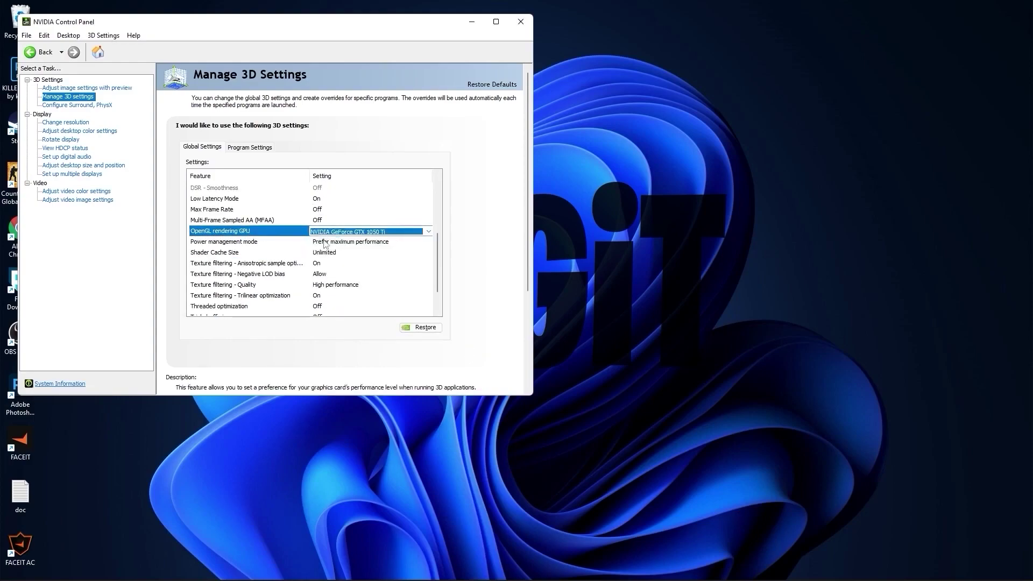
left_click(354, 241)
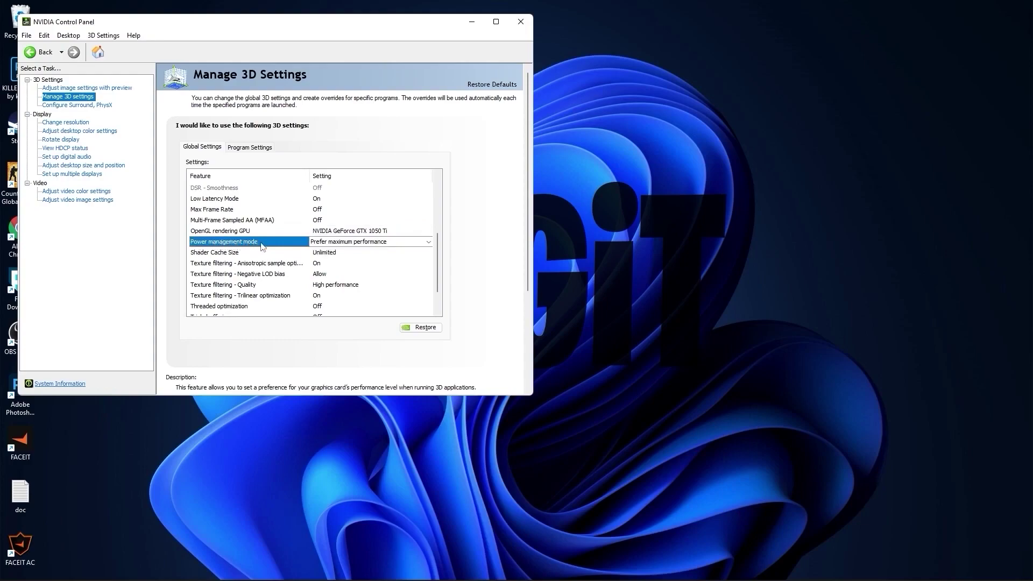
left_click(326, 242)
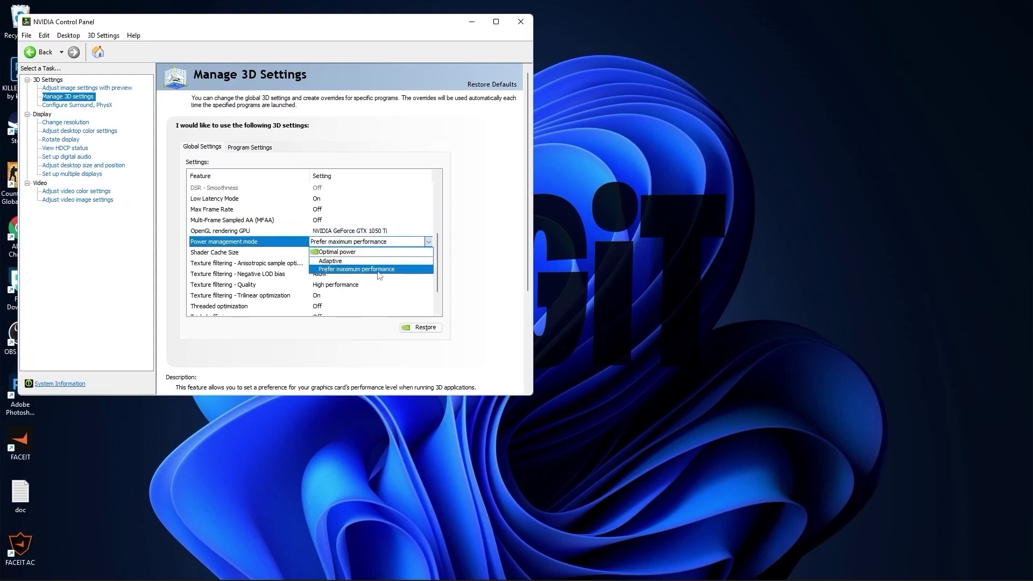
left_click(326, 269)
- Set texture filtering quality to High performance and threaded optimization to Off
scroll(217, 256, "down", 1)
left_click(218, 256)
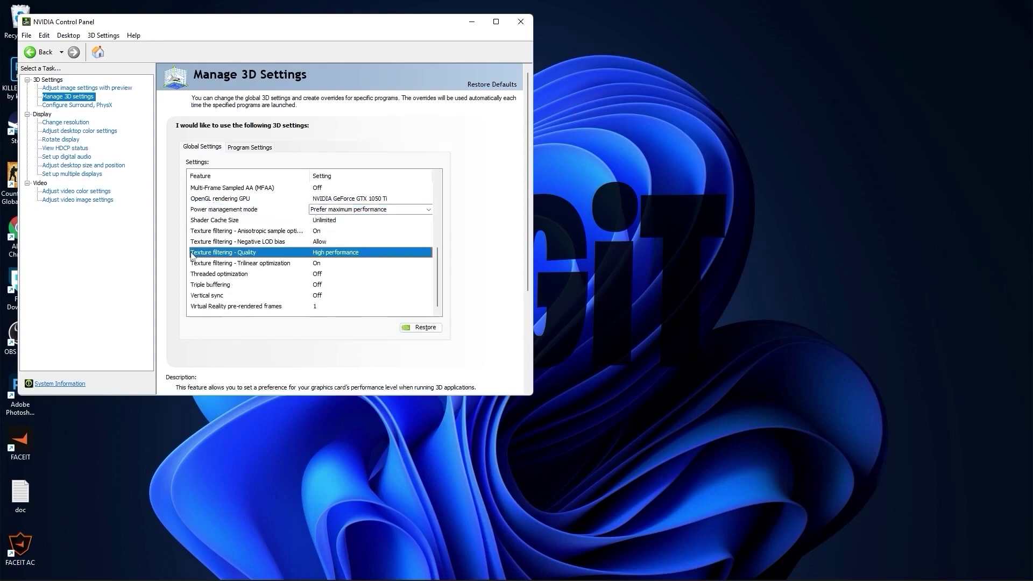
left_click(328, 253)
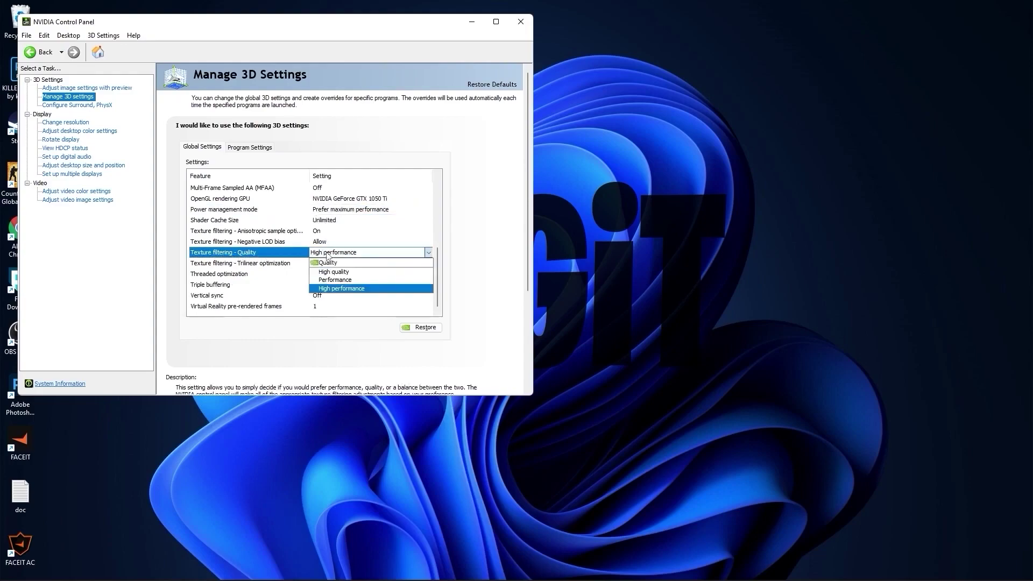
left_click(328, 289)
left_click(215, 274)
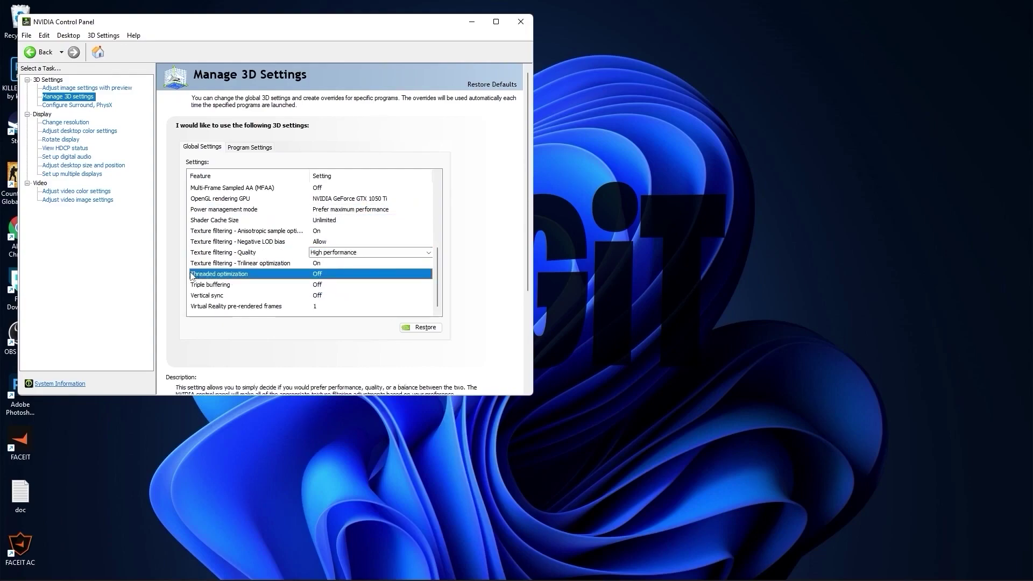
left_click(322, 274)
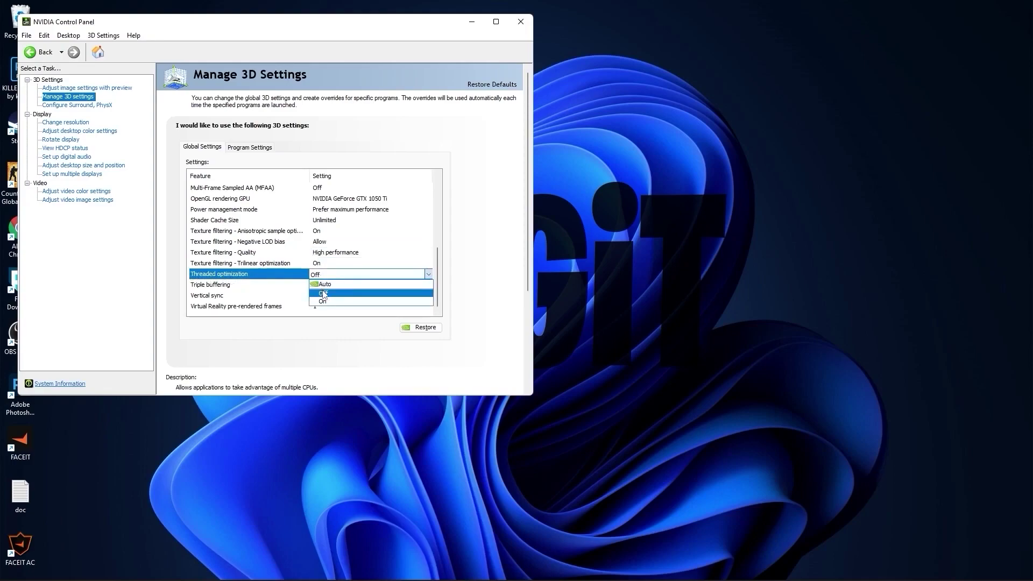
left_click(322, 295)
- Turn Vertical sync Off in the global 3D settings
left_click(193, 297)
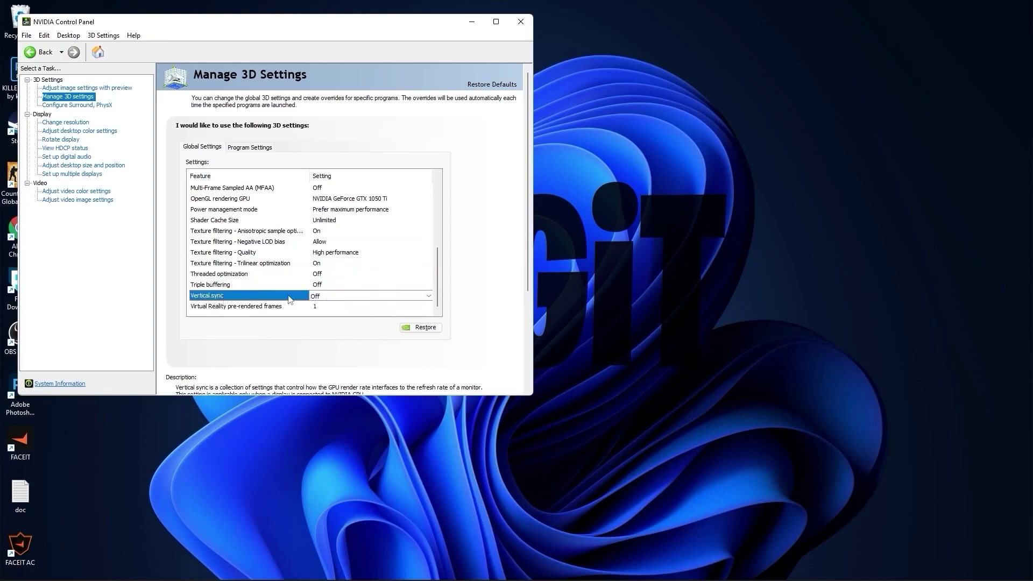
left_click(316, 297)
left_click(329, 316)
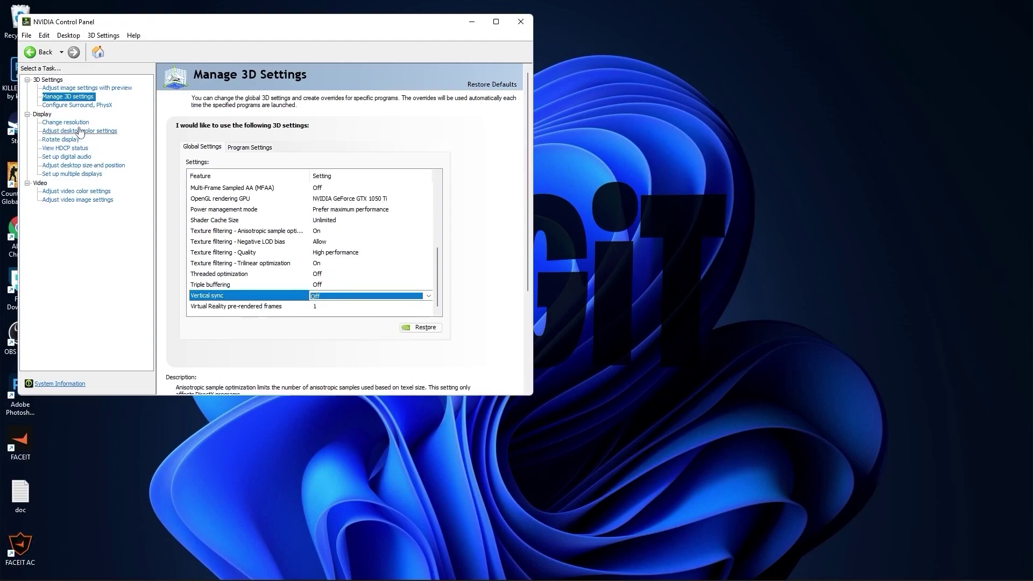
left_click(62, 123)
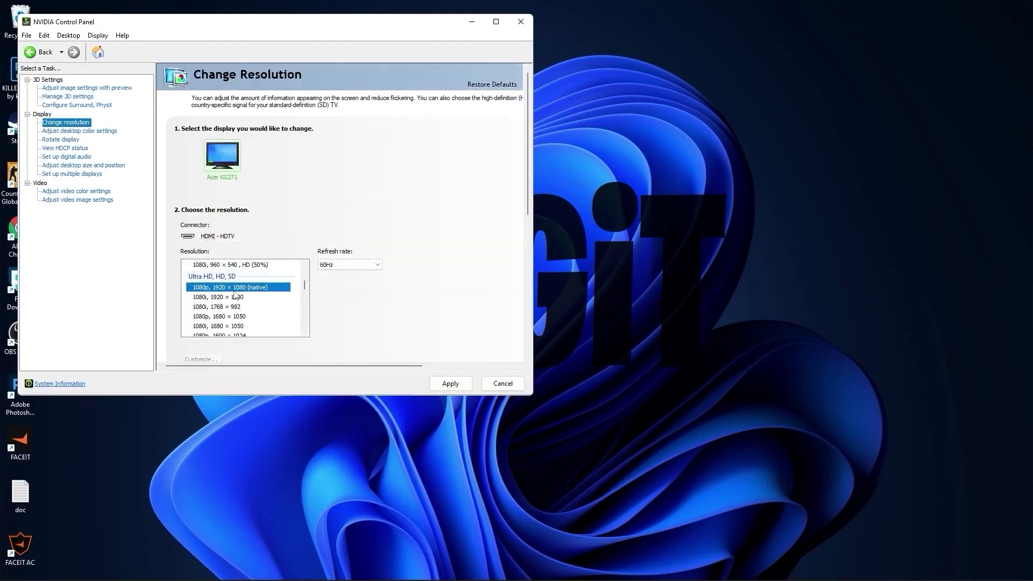
- Apply the 1920 × 1080 PC resolution at 75Hz and keep the new display configuration
left_click(333, 265)
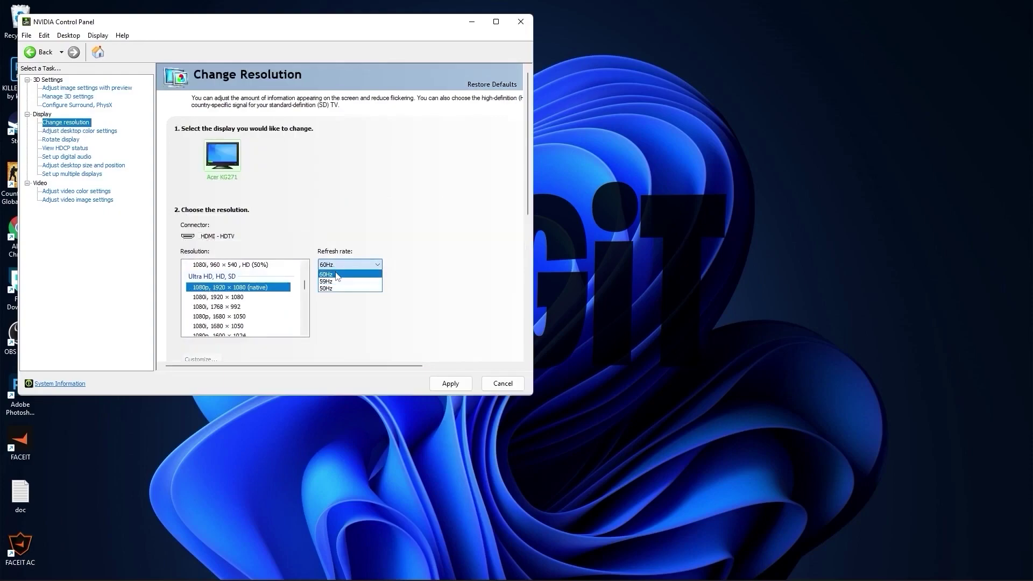
left_click(334, 274)
scroll(252, 301, "down", 7)
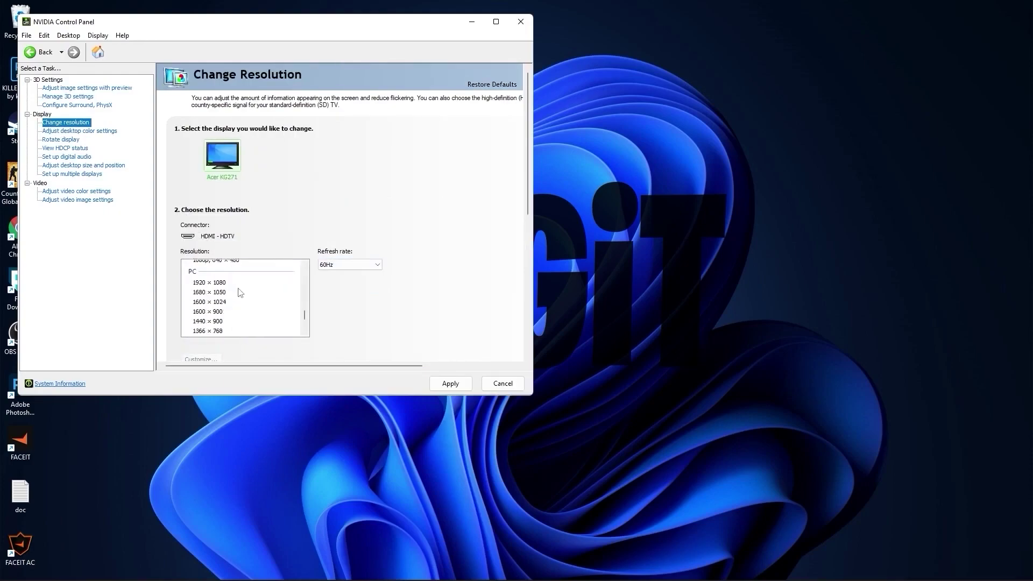
left_click(196, 283)
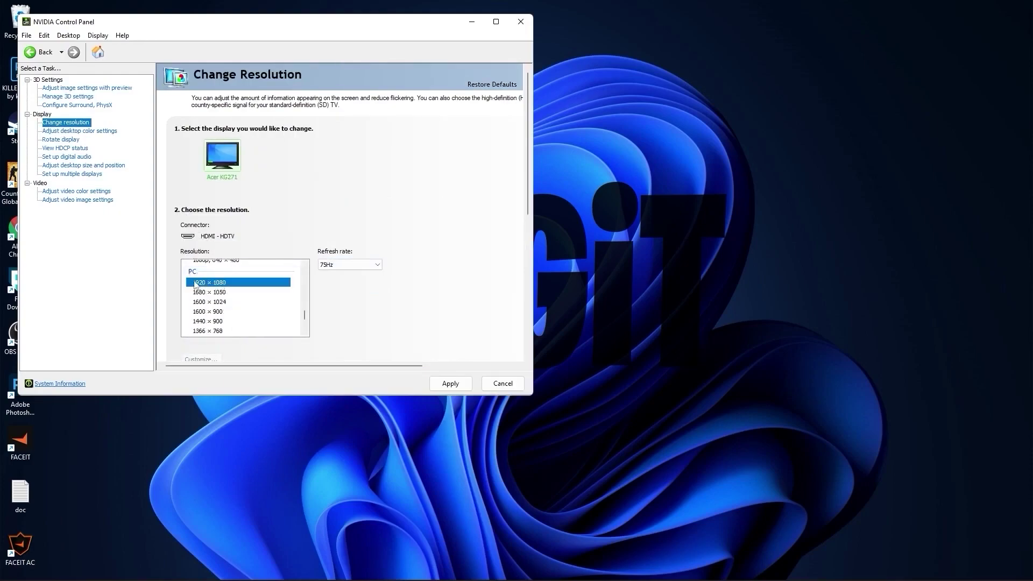
left_click(334, 265)
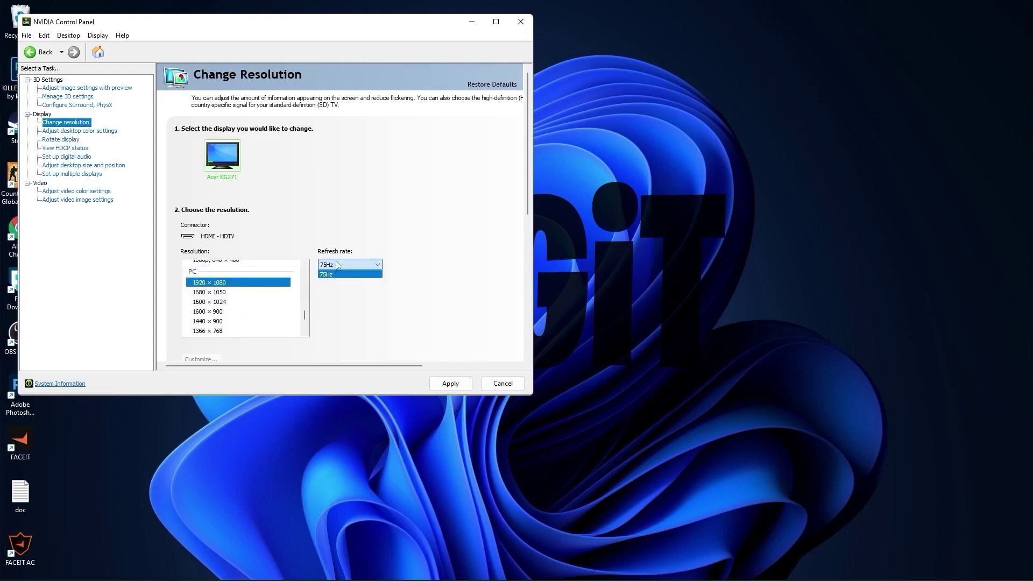
left_click(326, 275)
left_click(451, 383)
left_click(312, 230)
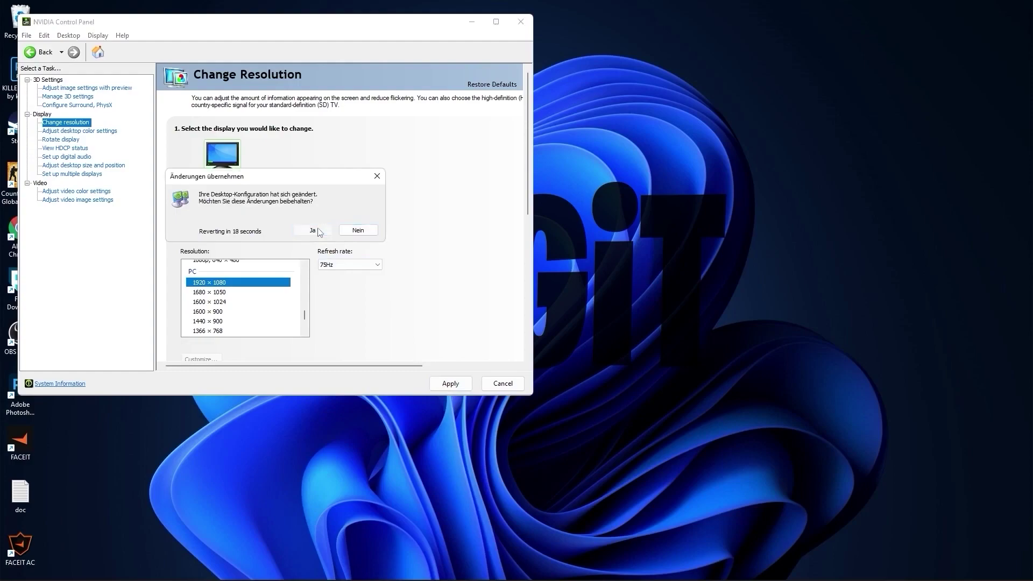
- Adjust the digital vibrance in desktop colour settings and apply it
left_click(53, 131)
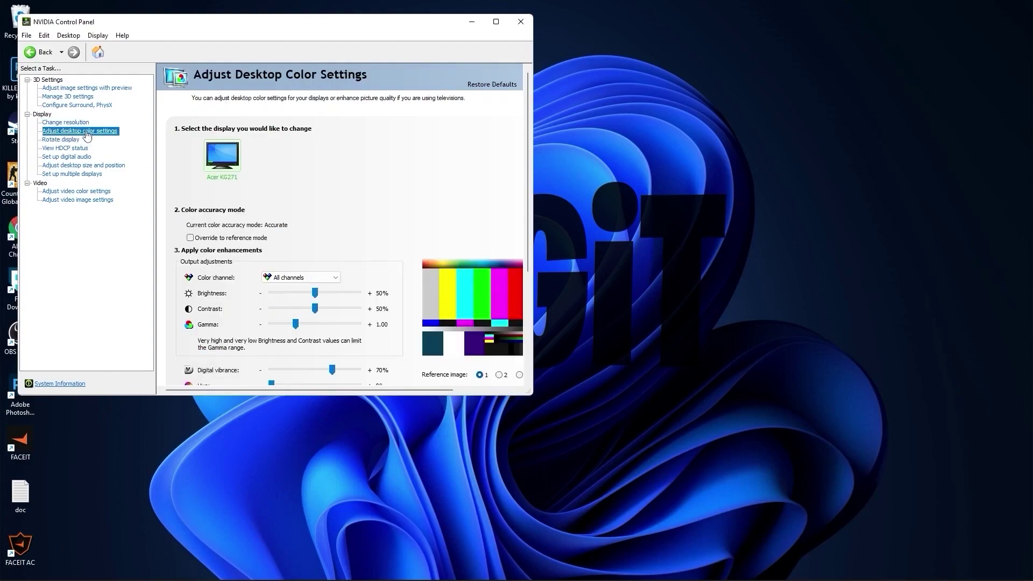
scroll(182, 302, "down", 3)
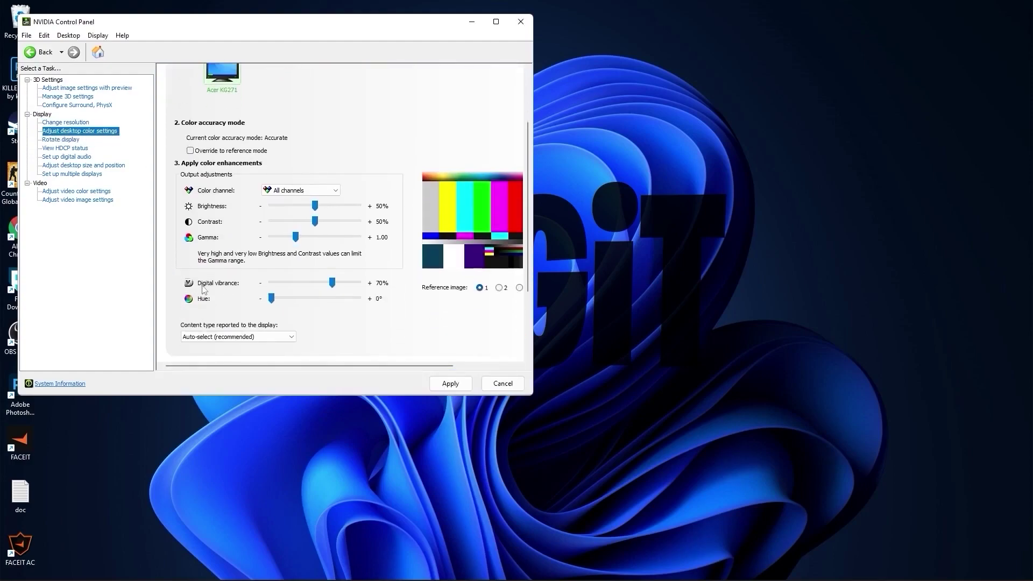
left_click_drag(336, 285, 336, 287)
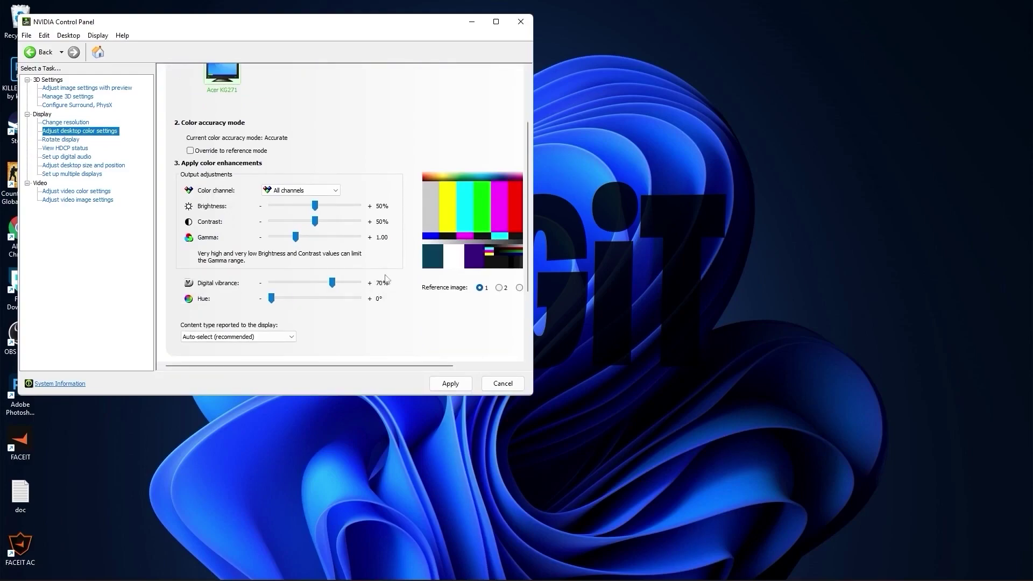
left_click(445, 385)
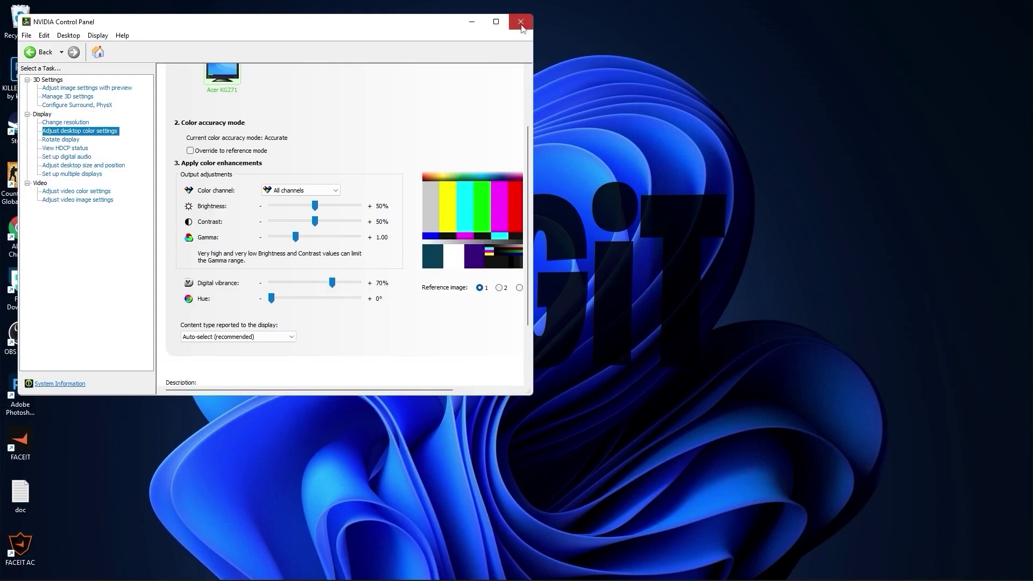
- Close NVIDIA Control Panel and search Windows for 'choose'
left_click(521, 24)
left_click(430, 567)
type("choose")
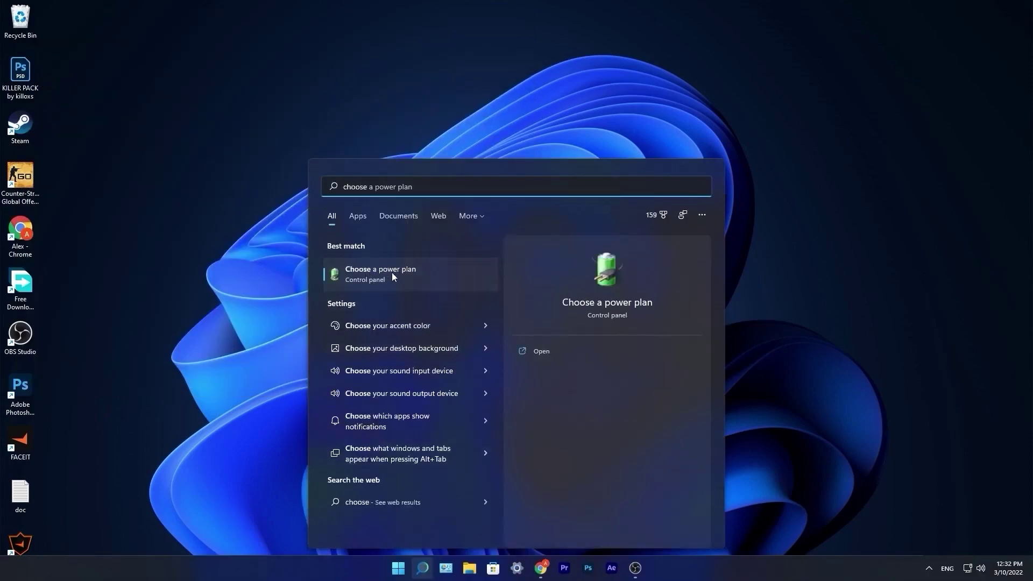
- Create a High performance-based power plan named LOGiT
left_click(383, 273)
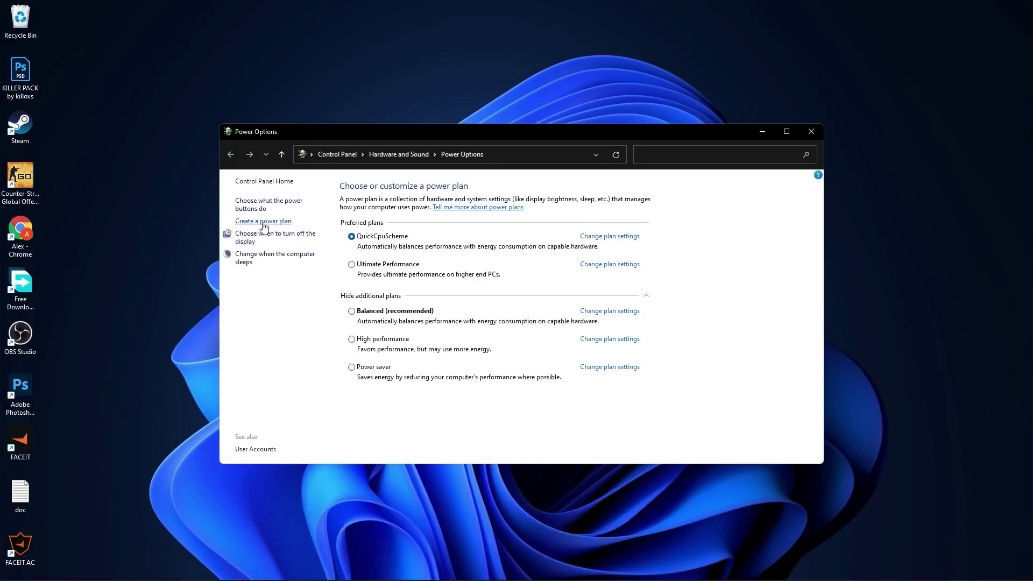
left_click(263, 222)
key("Tab")
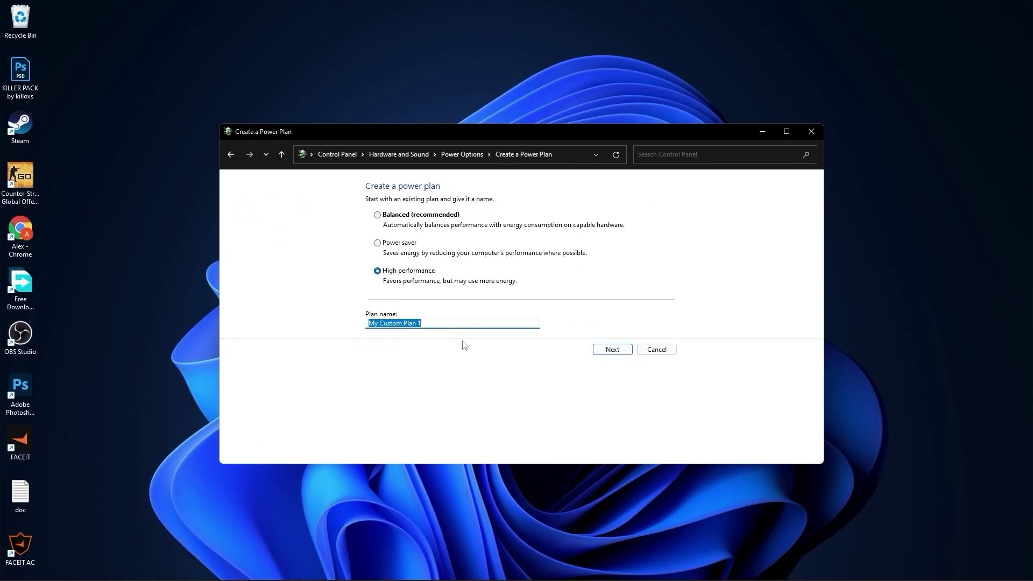
type("LOGiT")
left_click(624, 350)
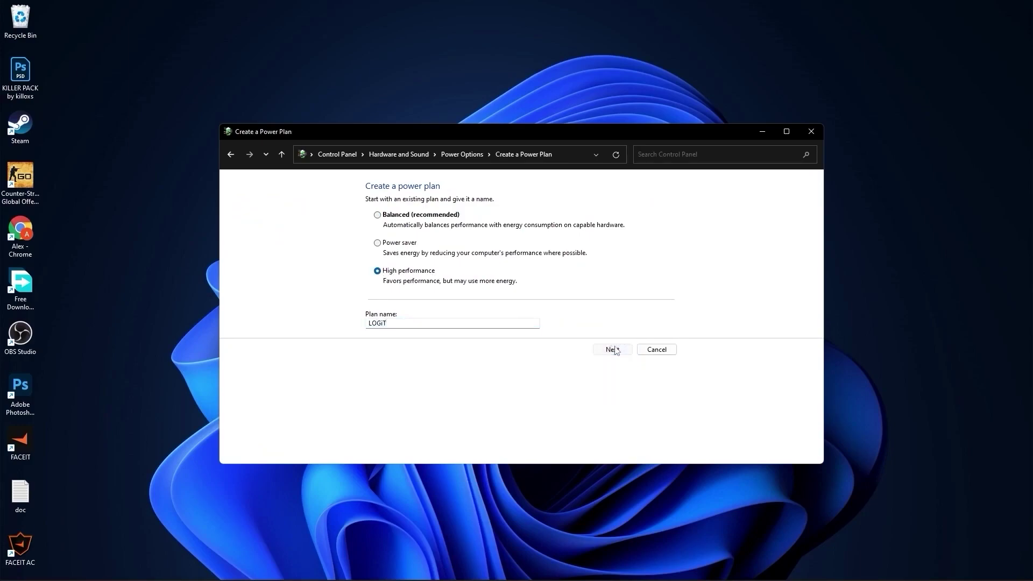
left_click(605, 277)
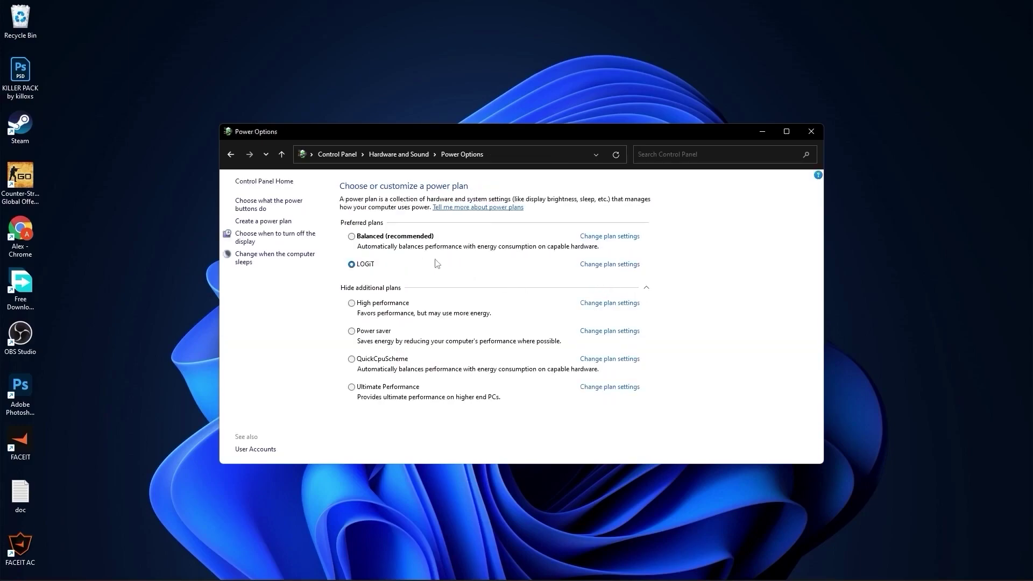
- Download the Quick CPU x64 setup zip from coderbag.com, dismissing the ad, and open it
left_click(811, 131)
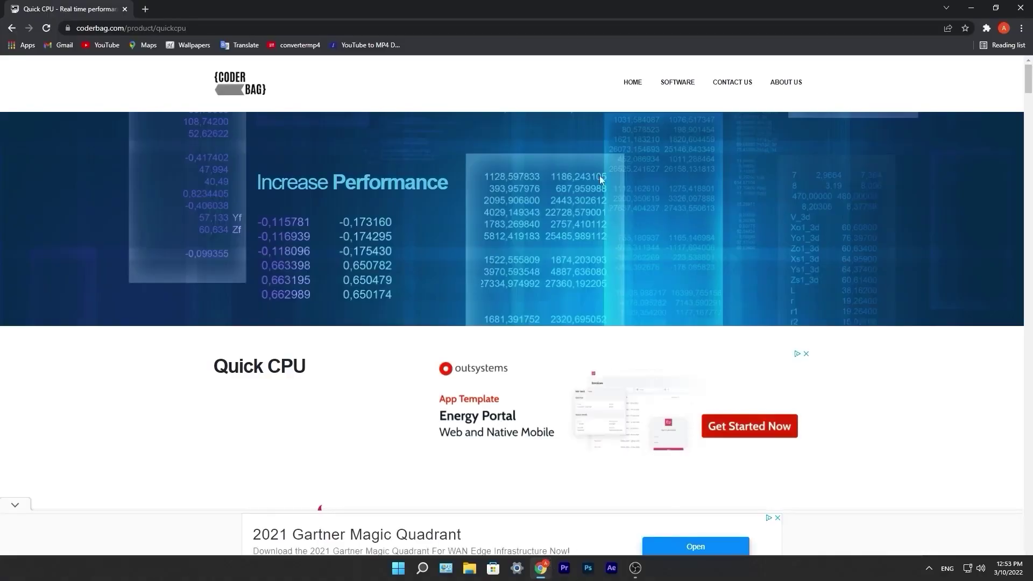
scroll(602, 269, "down", 20)
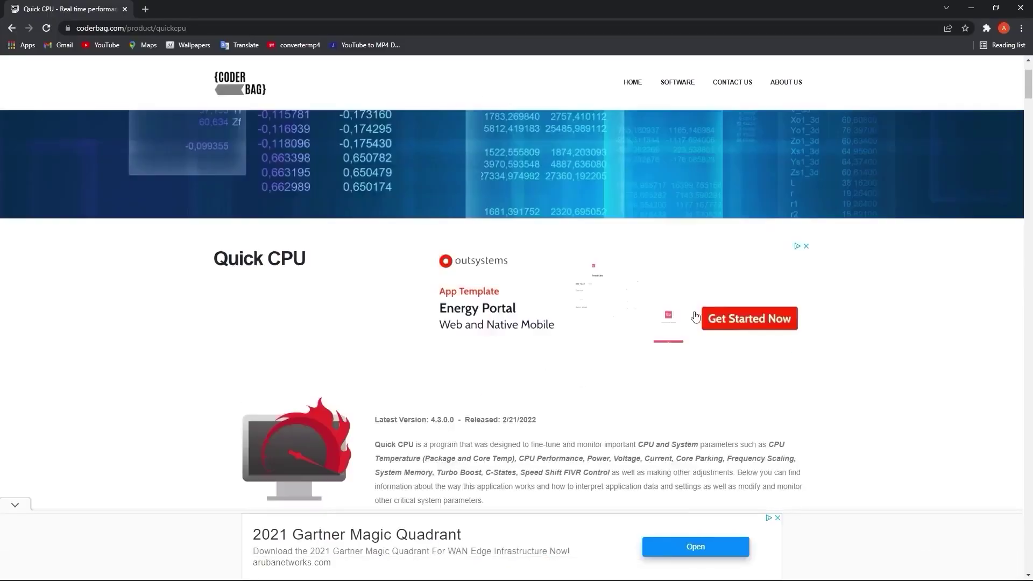
scroll(605, 354, "down", 20)
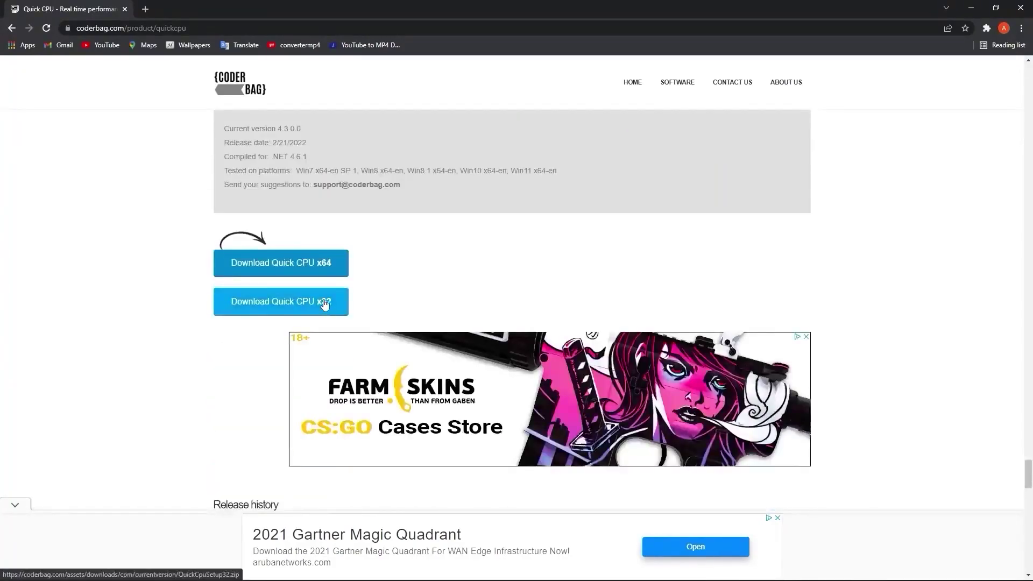
left_click(280, 263)
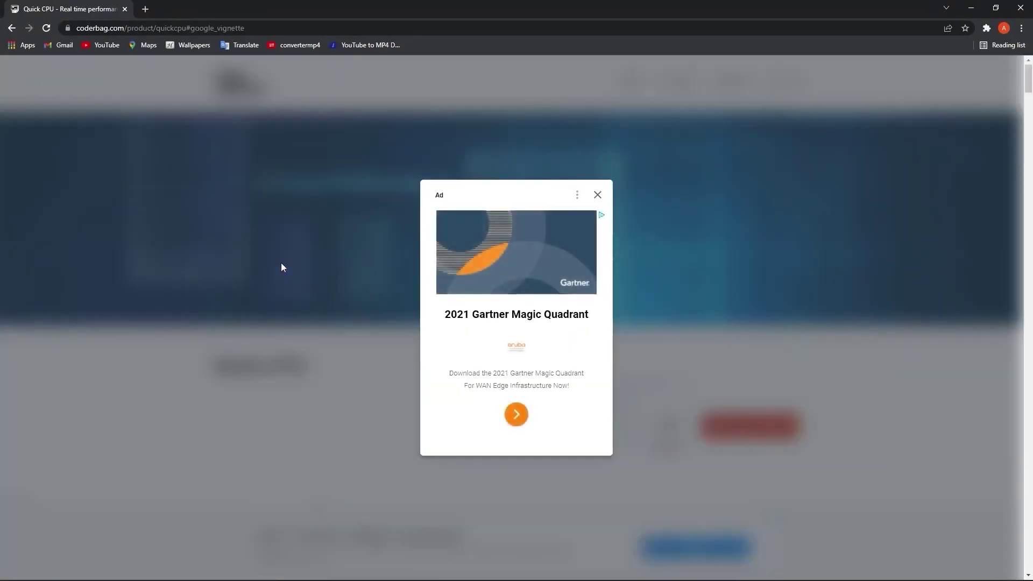
left_click(598, 195)
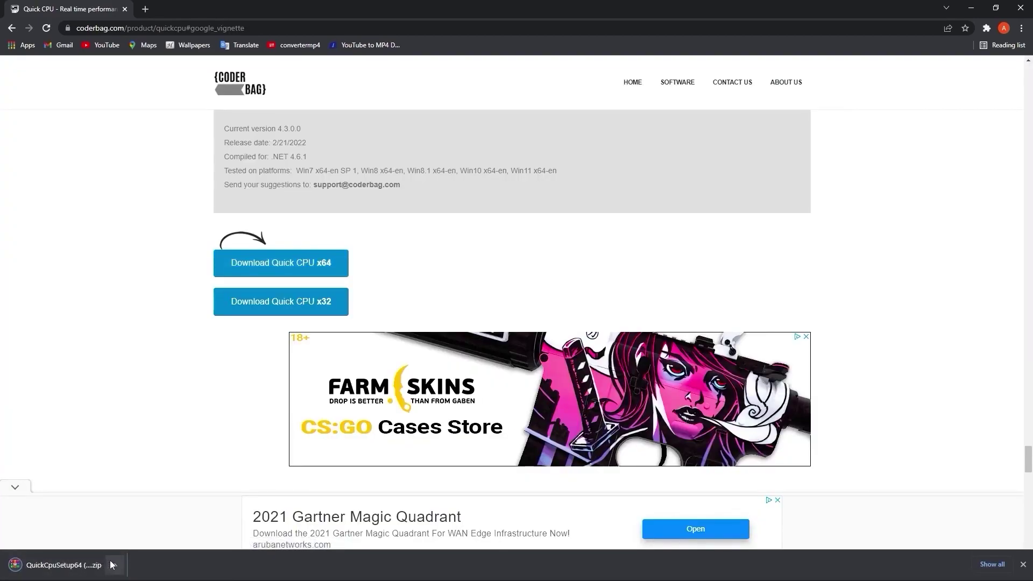
left_click(133, 494)
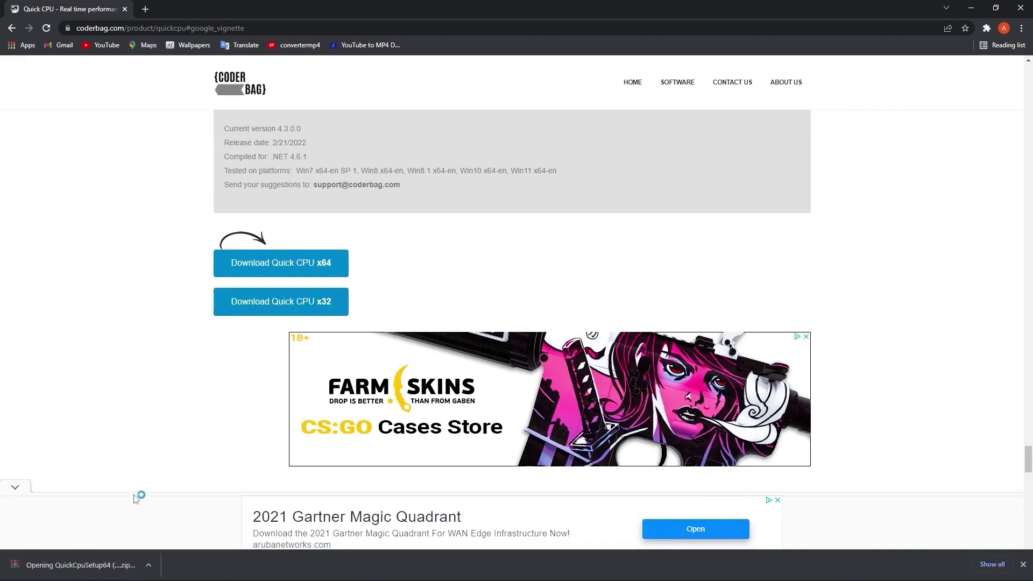
- Run QuickCpuSetup from the WinRAR archive after dismissing the trial notice
left_click(972, 10)
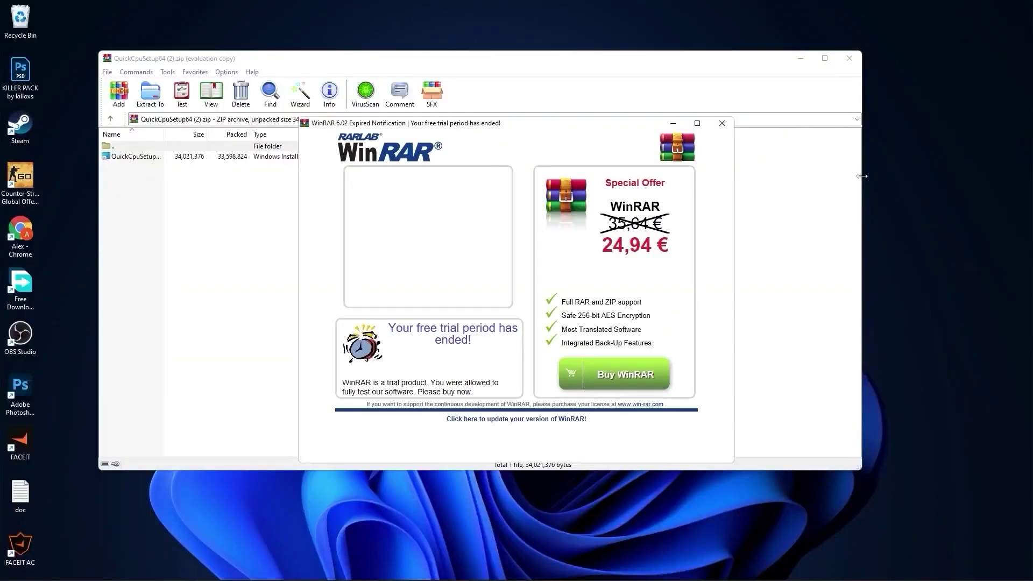
left_click(722, 123)
left_click(137, 157)
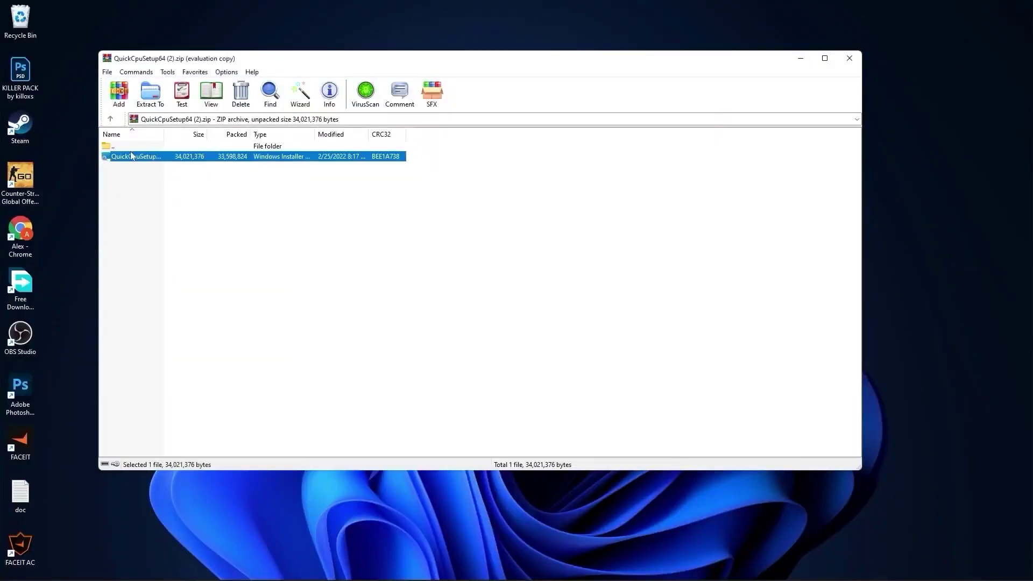
double_click(132, 156)
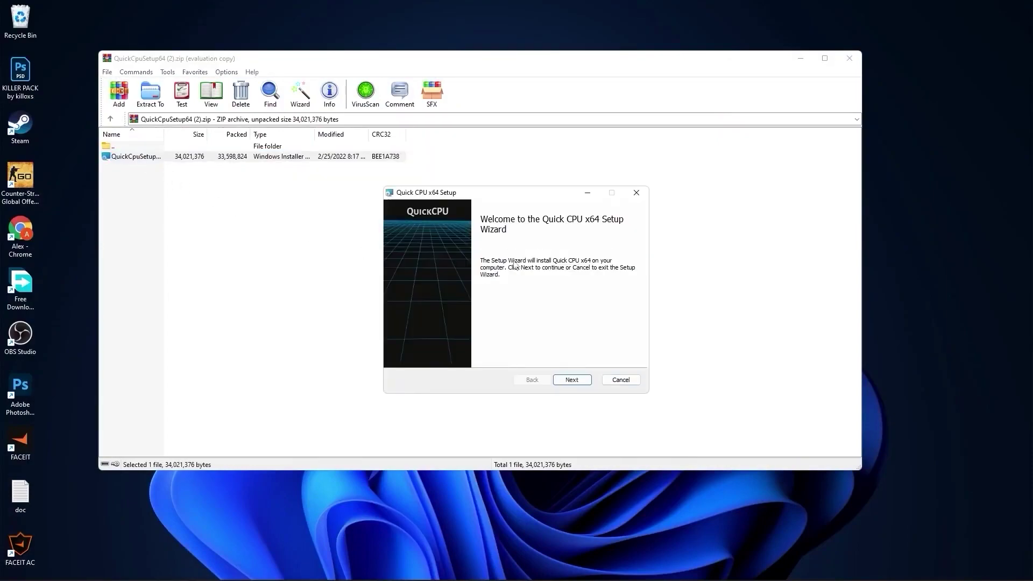
left_click(849, 58)
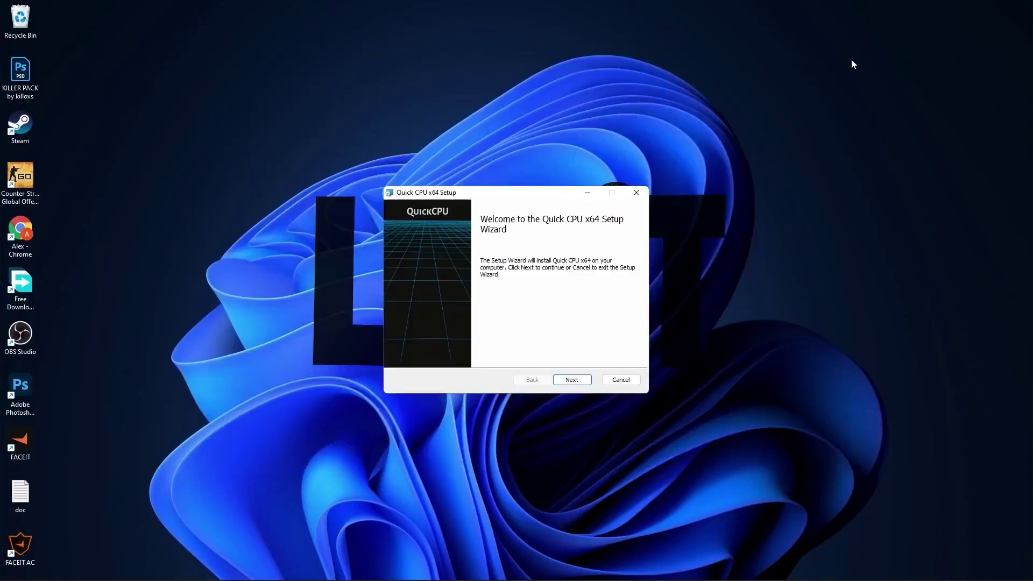
- Install Quick CPU into the default folder, accepting the licence, and launch it
left_click(573, 379)
left_click(408, 354)
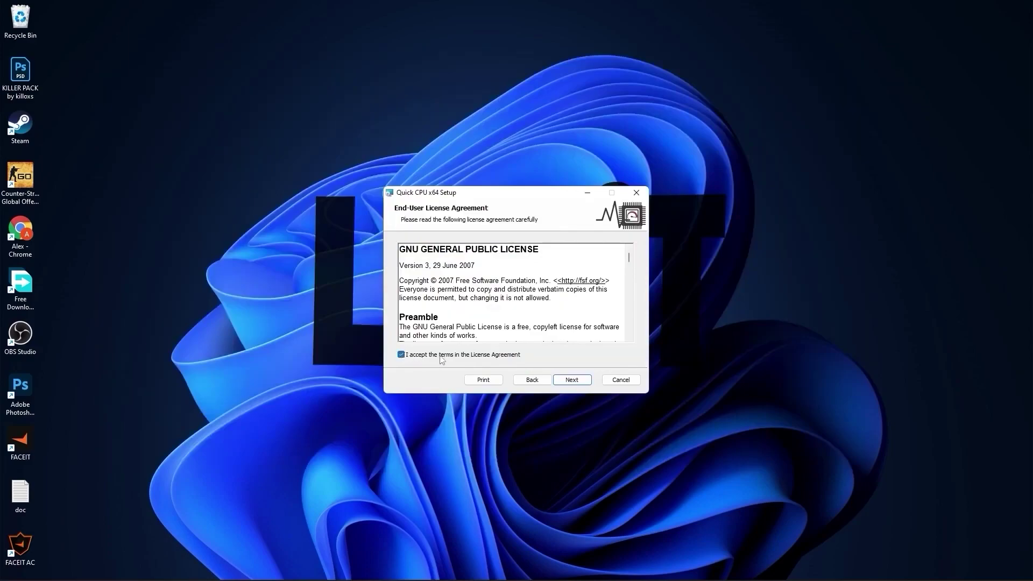
left_click(573, 380)
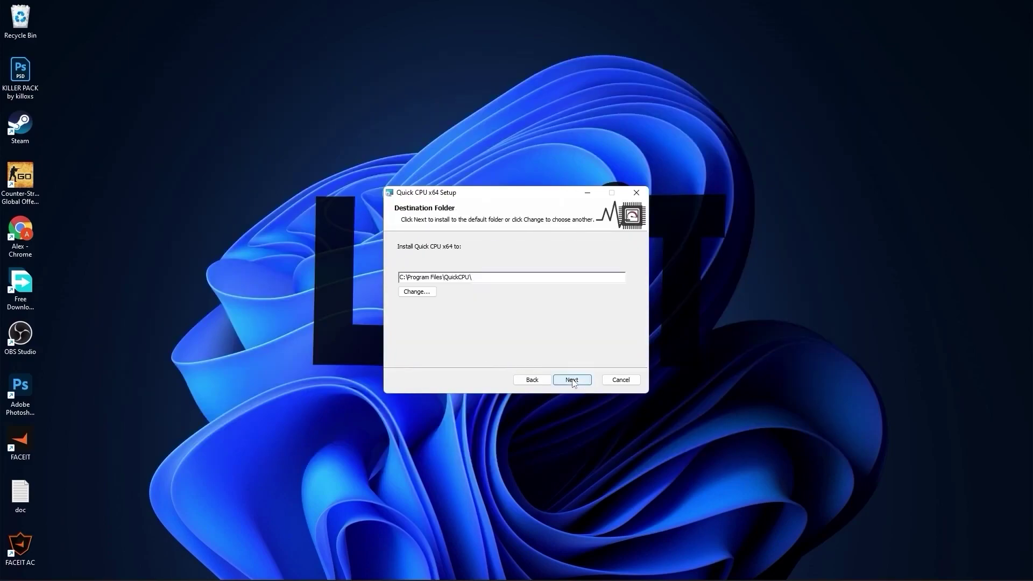
left_click(573, 380)
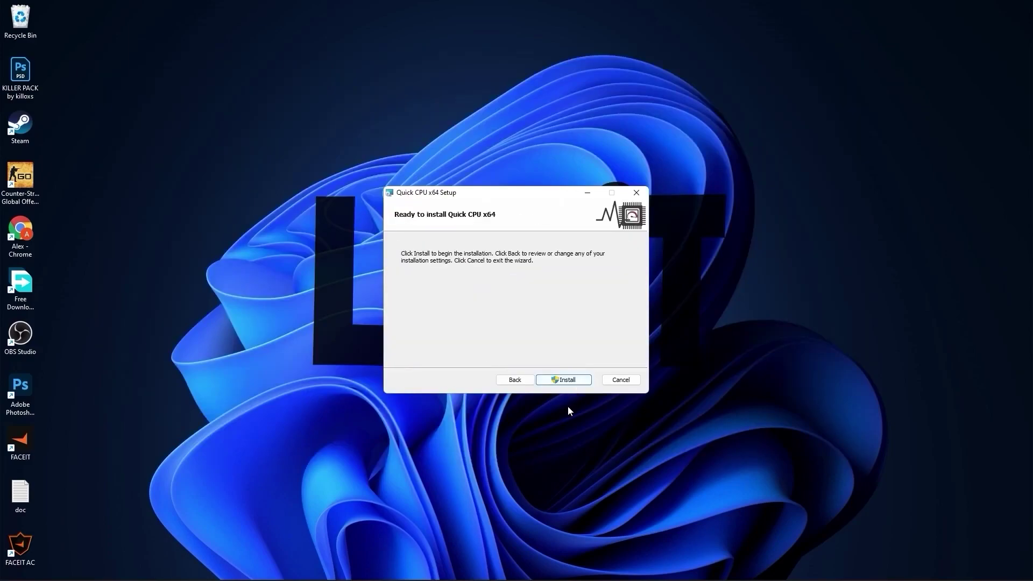
left_click(556, 381)
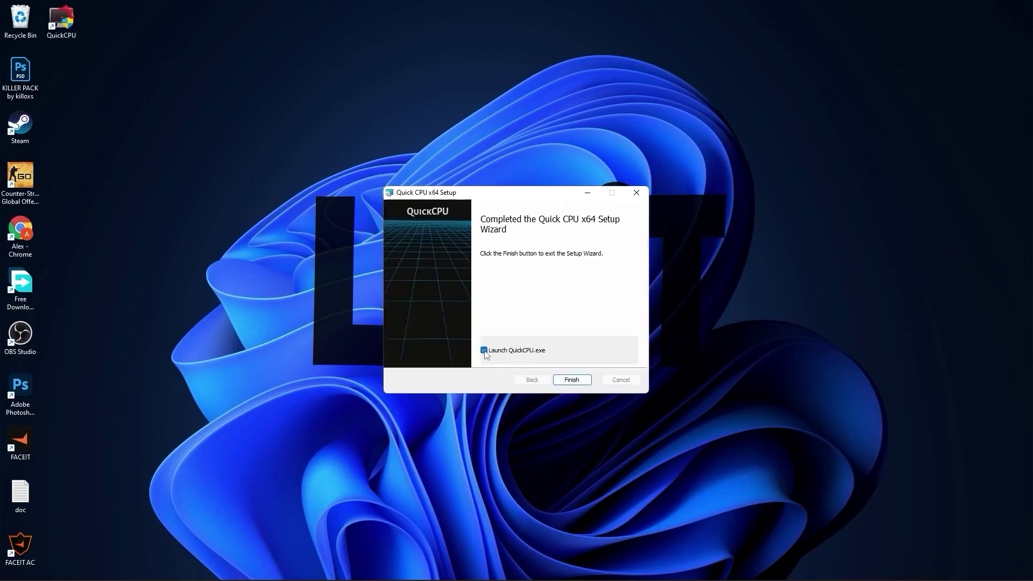
left_click(571, 380)
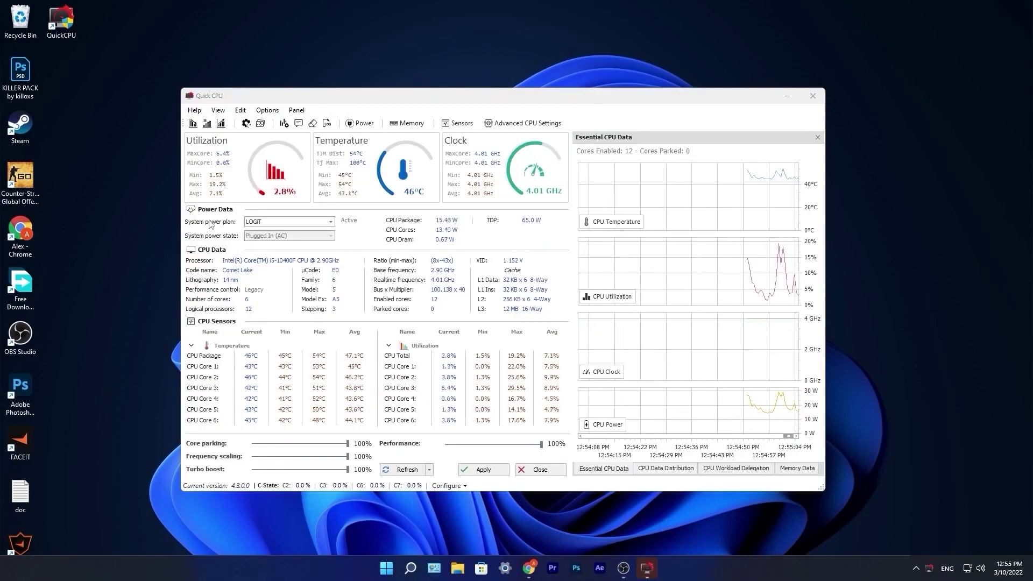
- Keep LOGIT as the system power plan with sliders at 100% and apply the settings
left_click(255, 222)
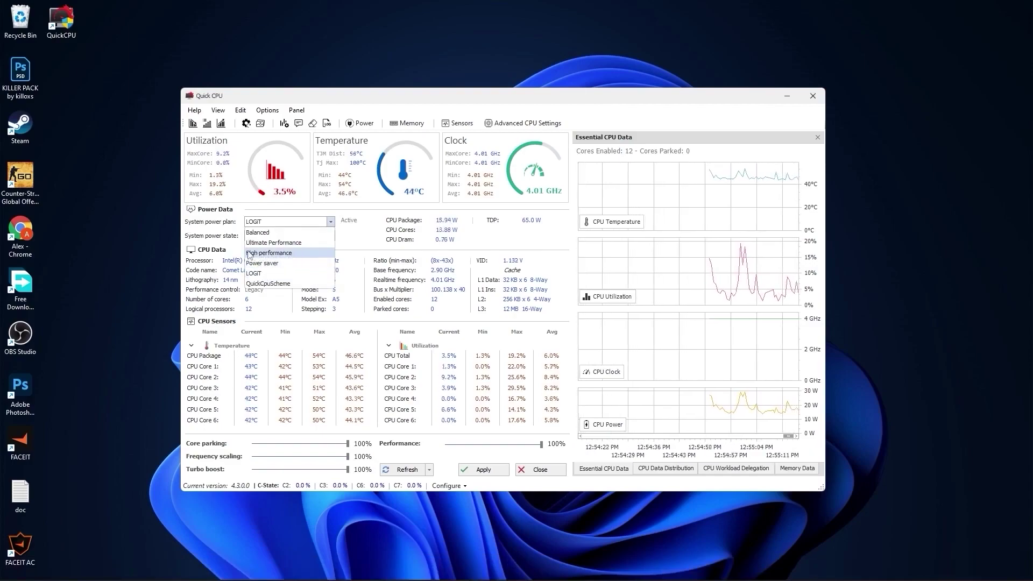
left_click(264, 273)
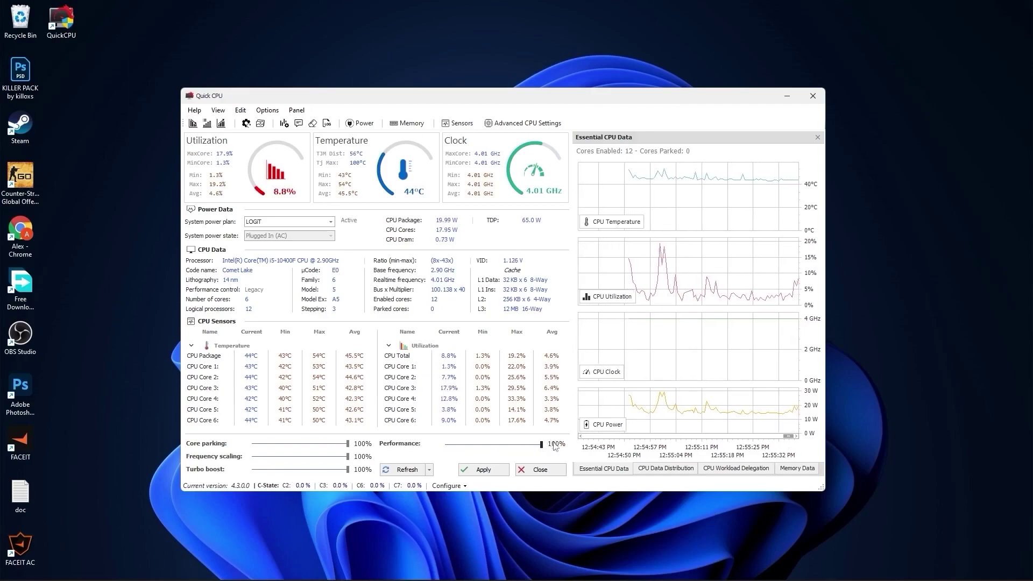
left_click(481, 471)
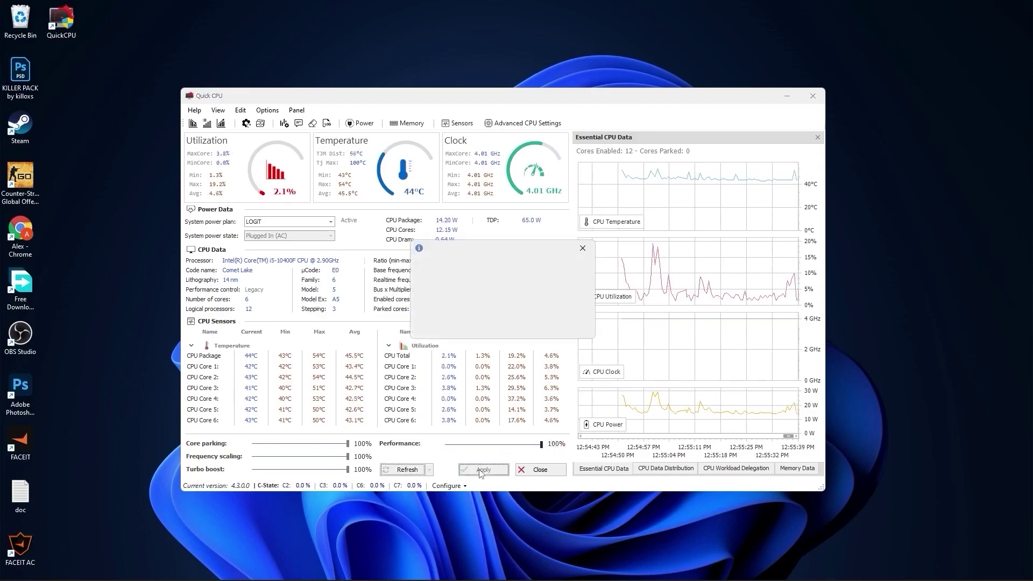
left_click(563, 327)
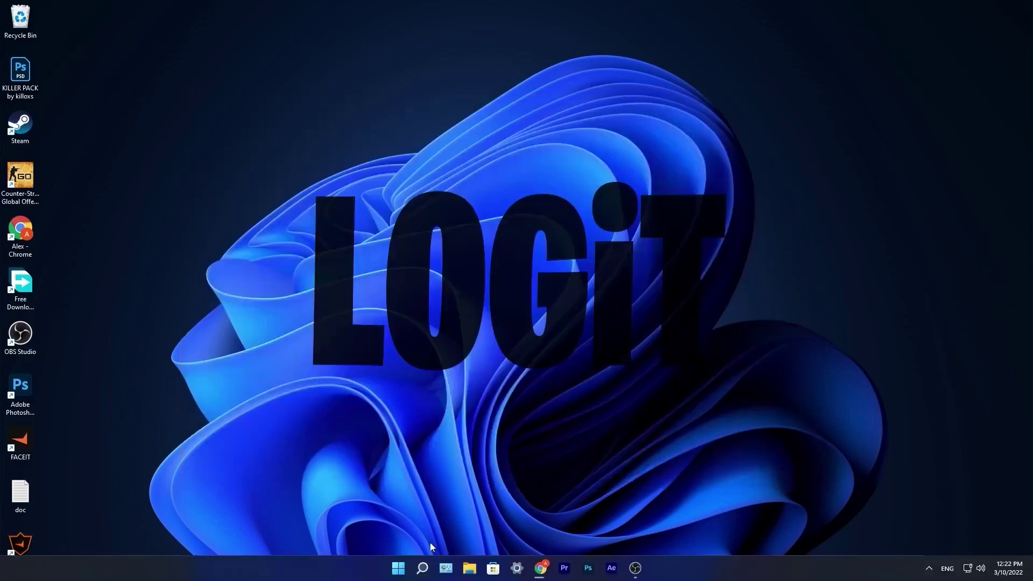
- Open Task Manager's Startup tab sorted by Status and select the CCXProcess entry
left_click(422, 572)
type("task")
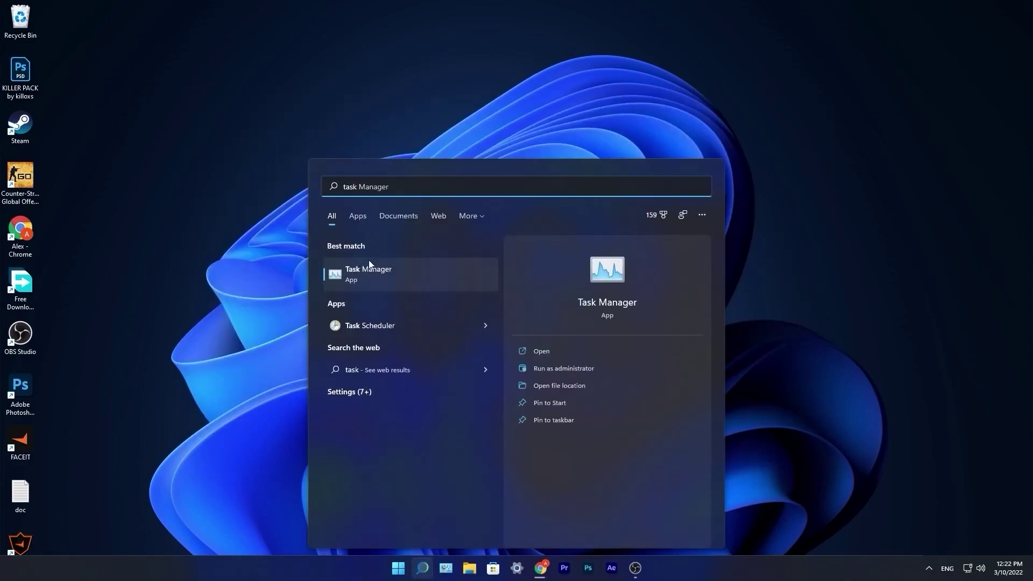
left_click(384, 271)
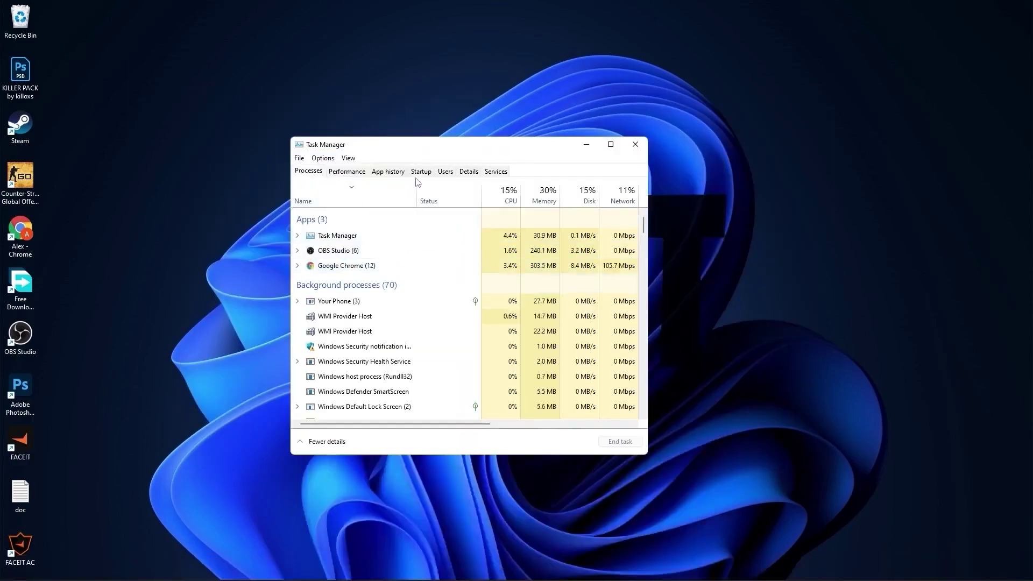
left_click(414, 172)
left_click(501, 215)
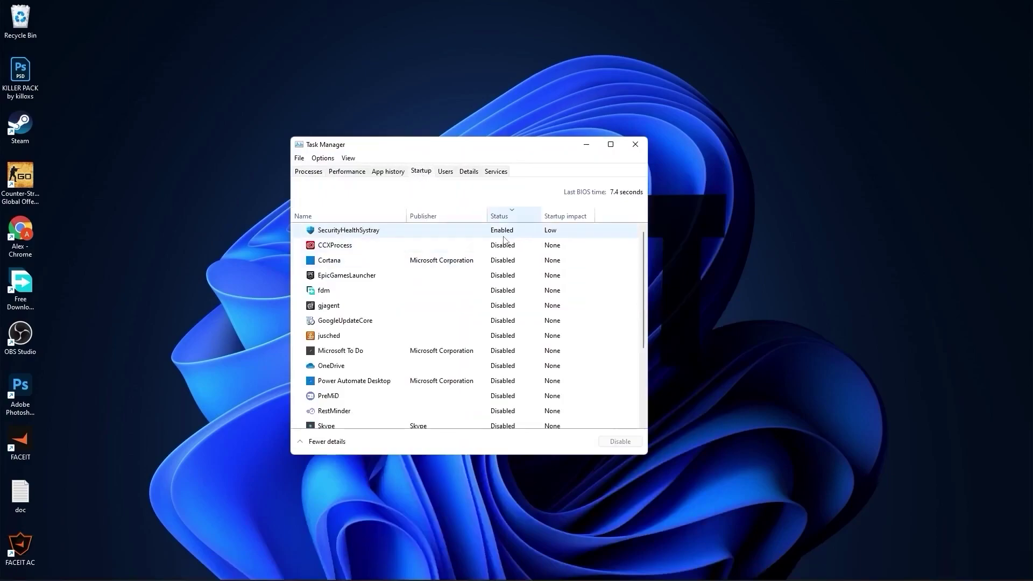
scroll(511, 334, "down", 3)
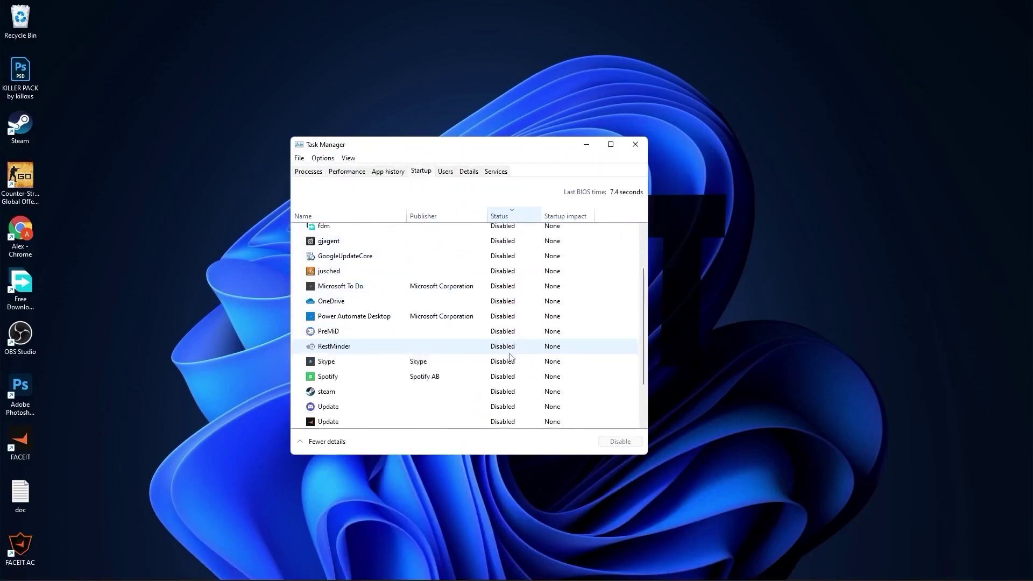
scroll(510, 376, "down", 1)
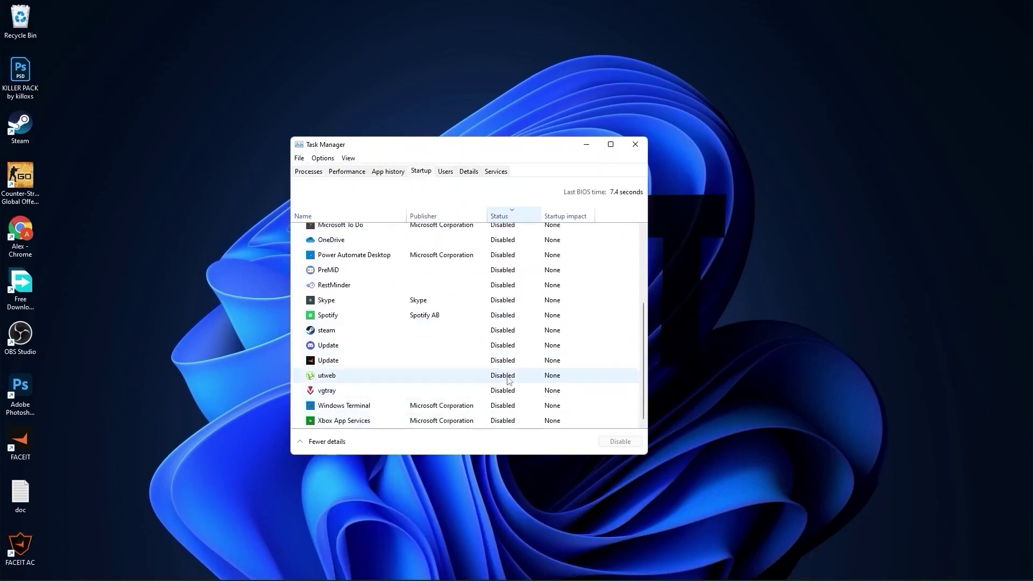
scroll(507, 350, "up", 2)
scroll(507, 344, "up", 2)
left_click(538, 244)
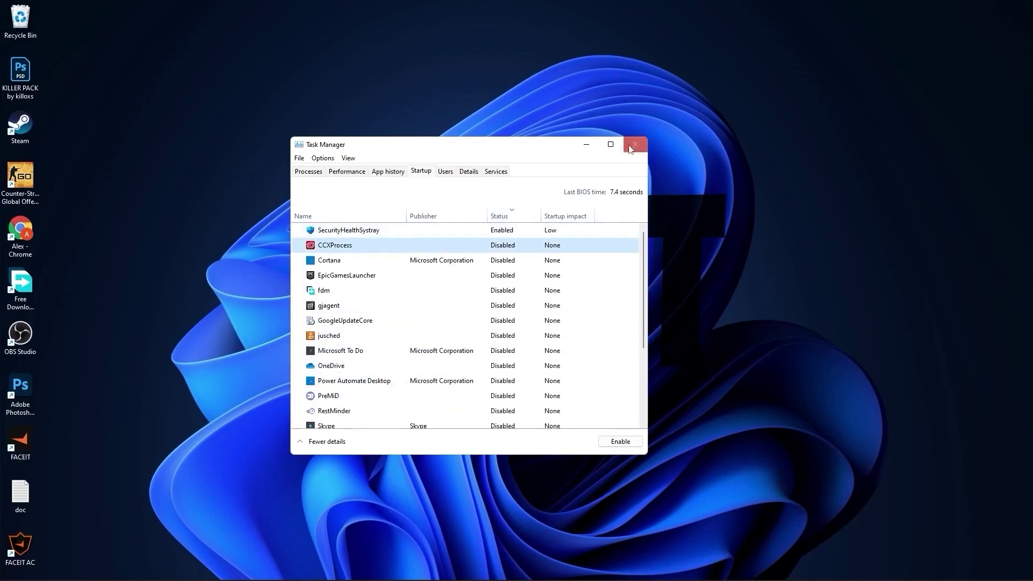
- Close Task Manager and check Game Mode and hardware-accelerated GPU scheduling in Settings' default graphics settings
left_click(634, 149)
left_click(397, 567)
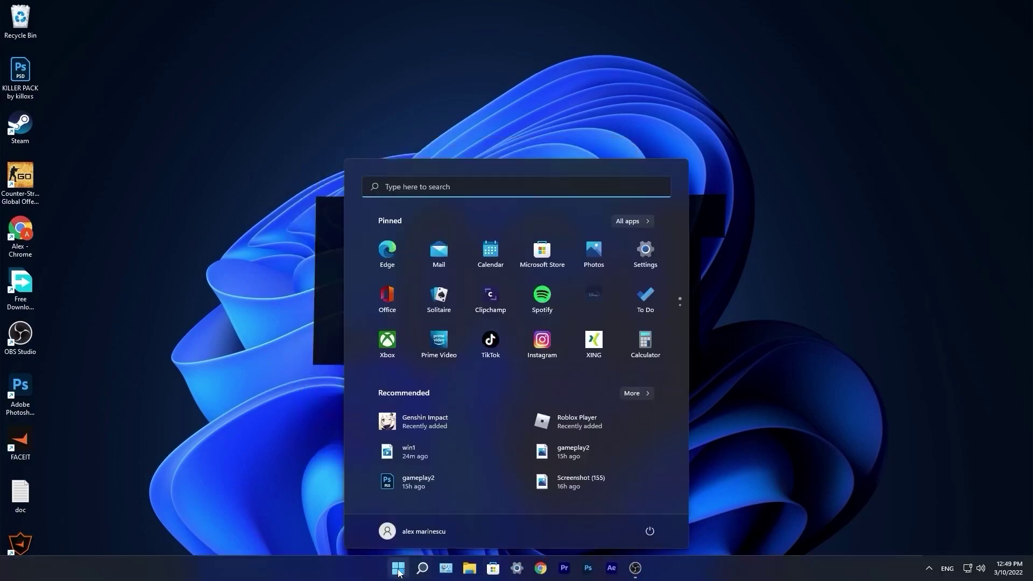
left_click(646, 253)
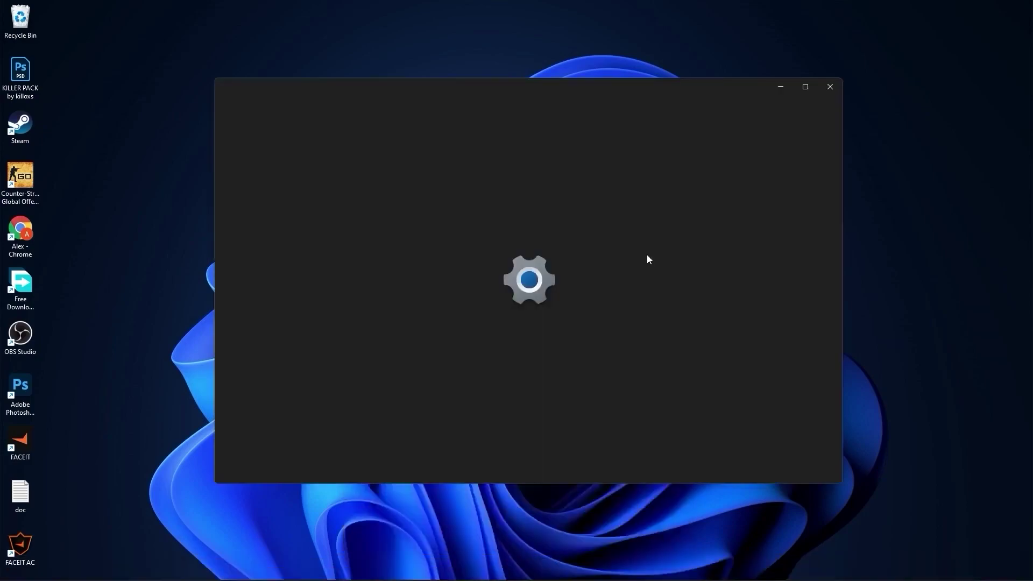
left_click(253, 346)
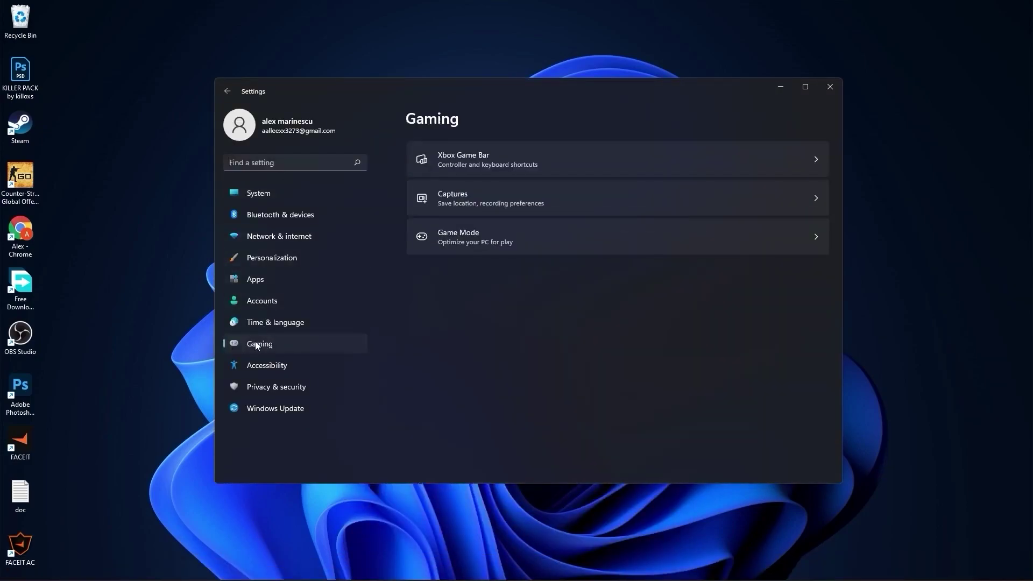
left_click(447, 235)
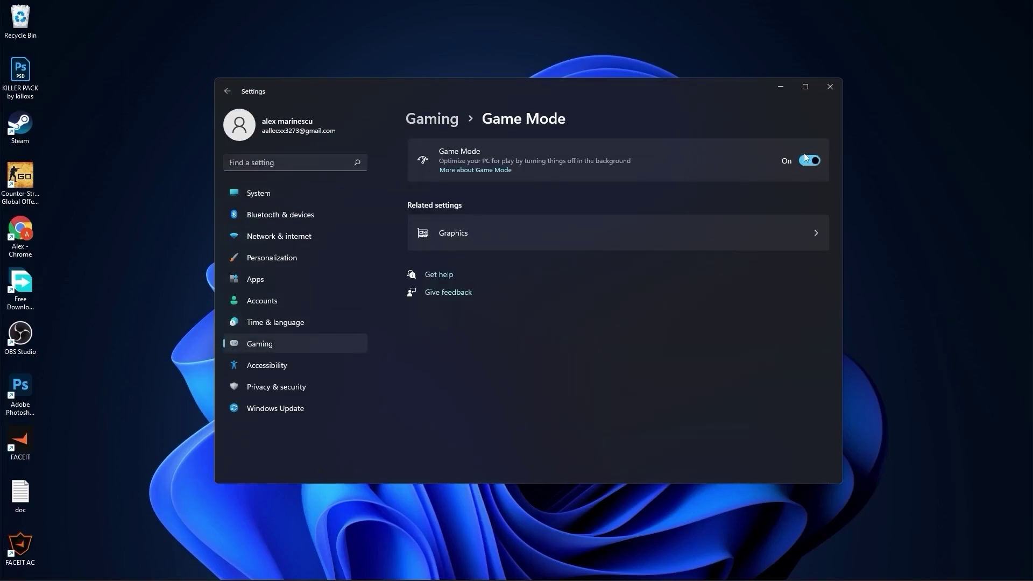
left_click(452, 231)
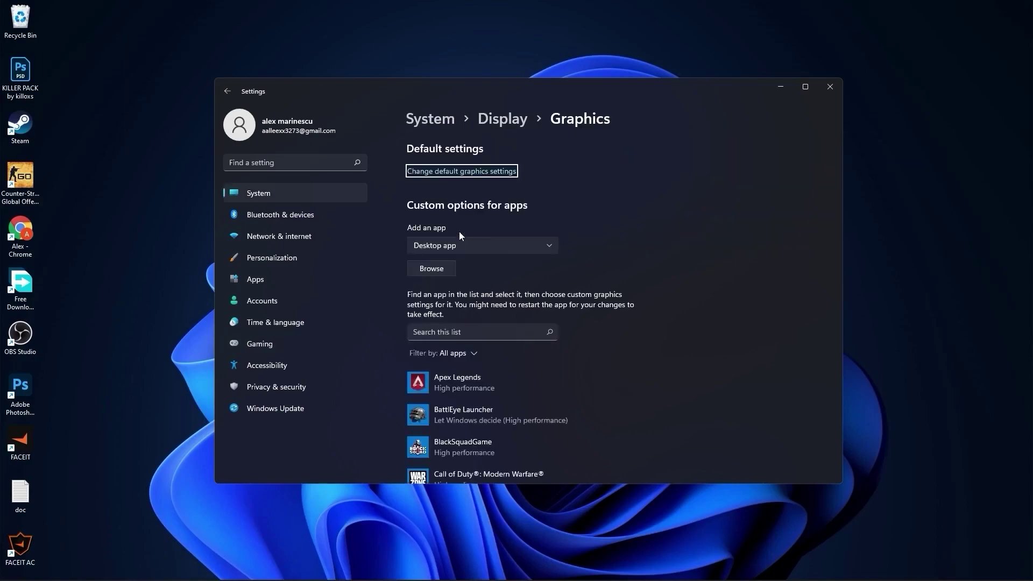
left_click(462, 171)
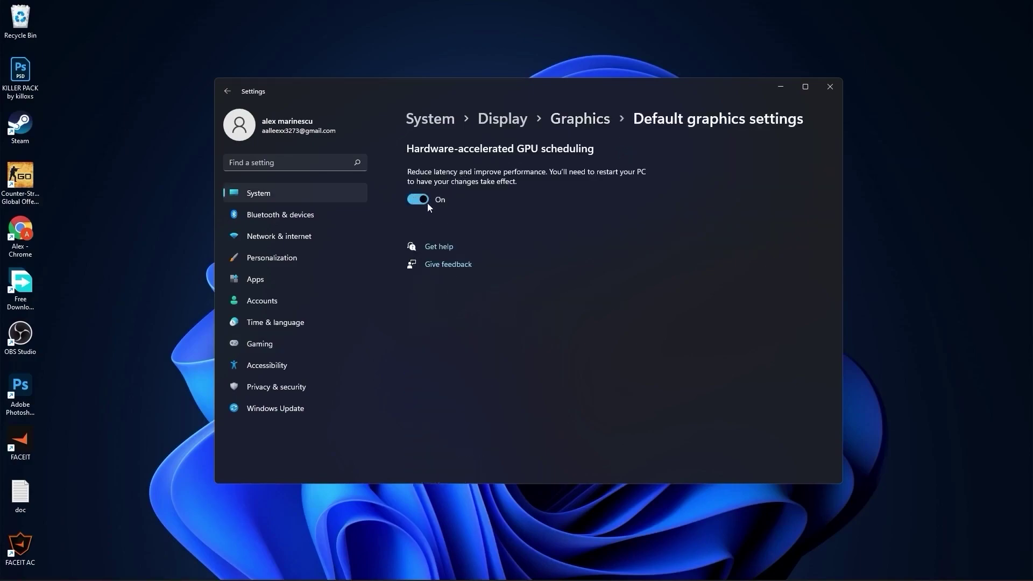
- Close Settings and open Windows Performance Options through a 'performance' search
left_click(828, 87)
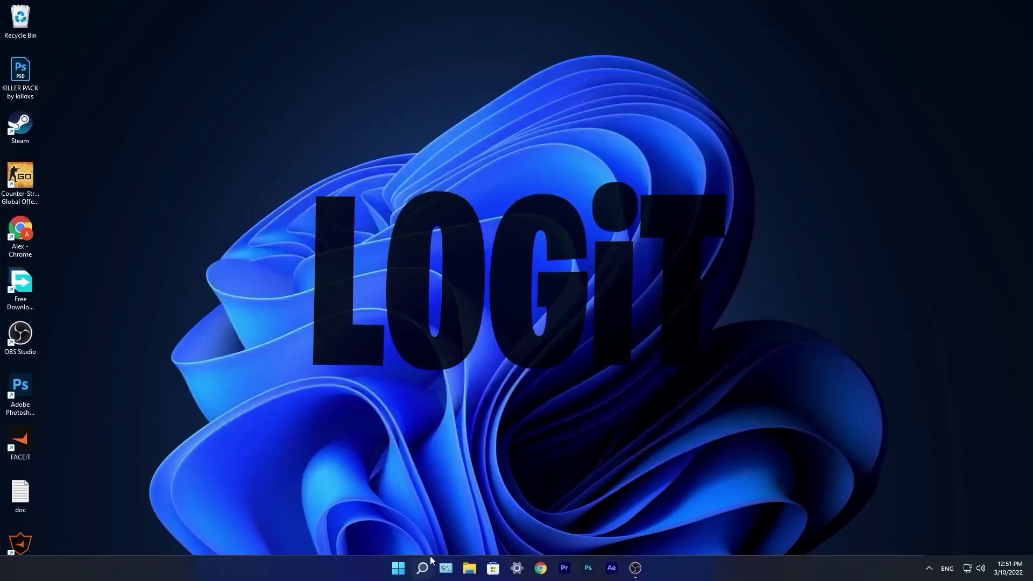
left_click(430, 562)
type("perfo")
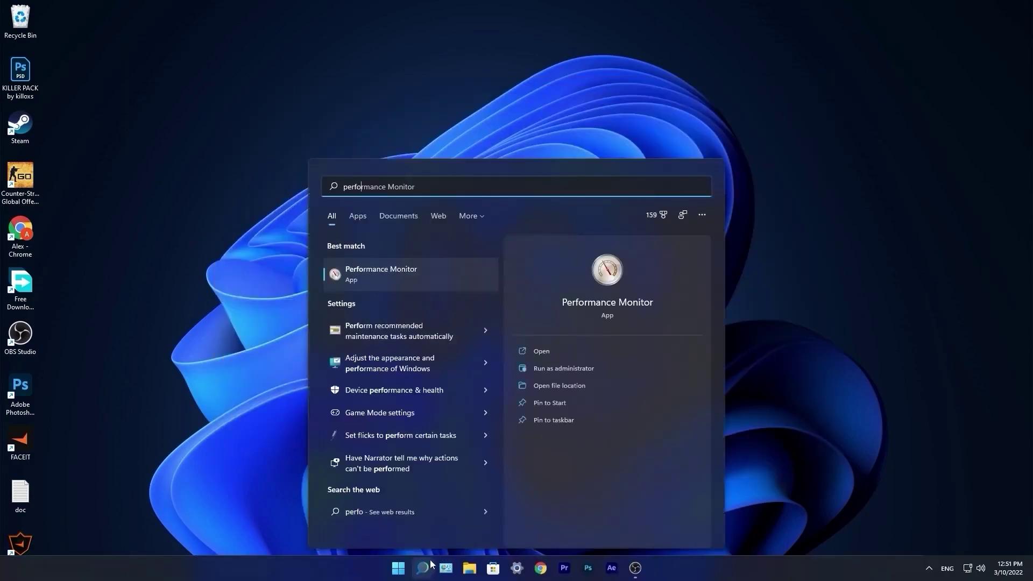
type("rmance")
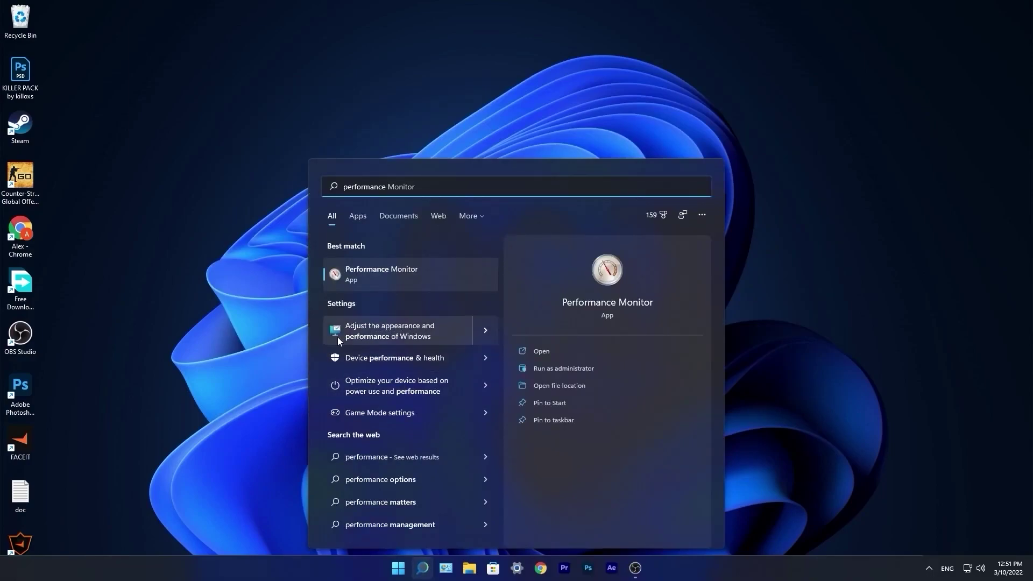
left_click(380, 329)
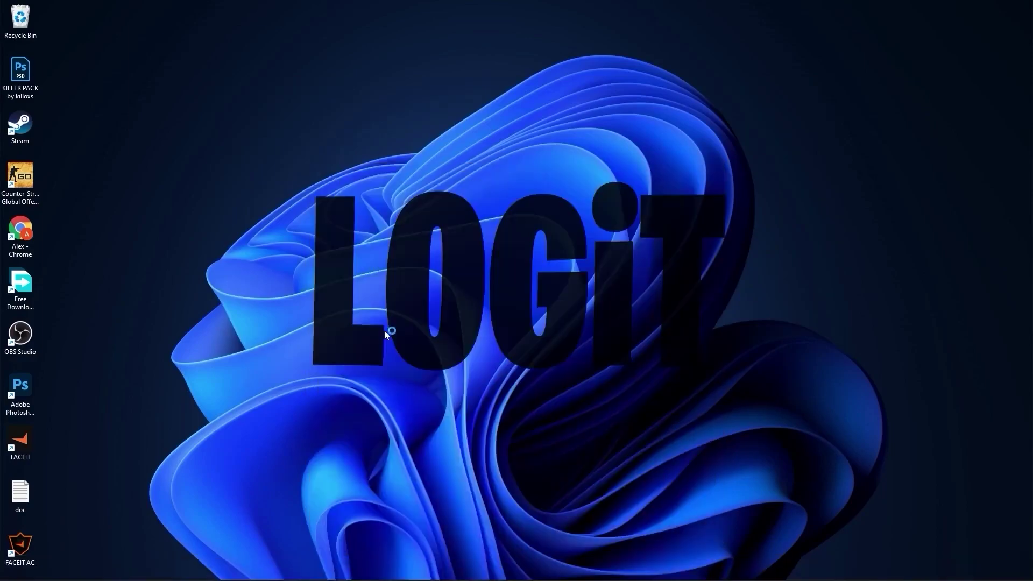
left_click_drag(205, 50, 607, 171)
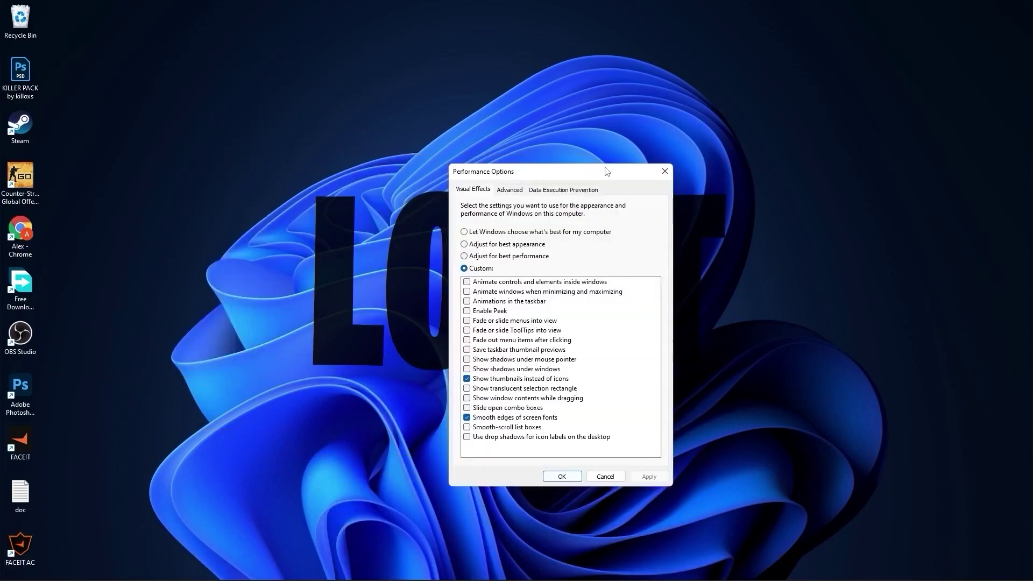
- Use best-performance visual effects, keeping smooth screen-font edges and thumbnails, and apply
left_click(464, 256)
left_click(471, 420)
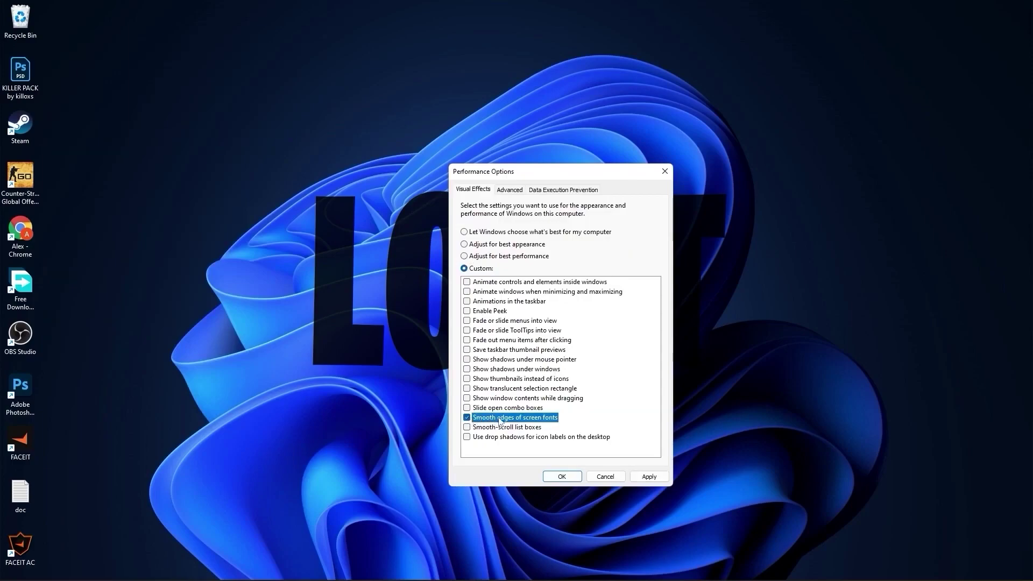
left_click(467, 379)
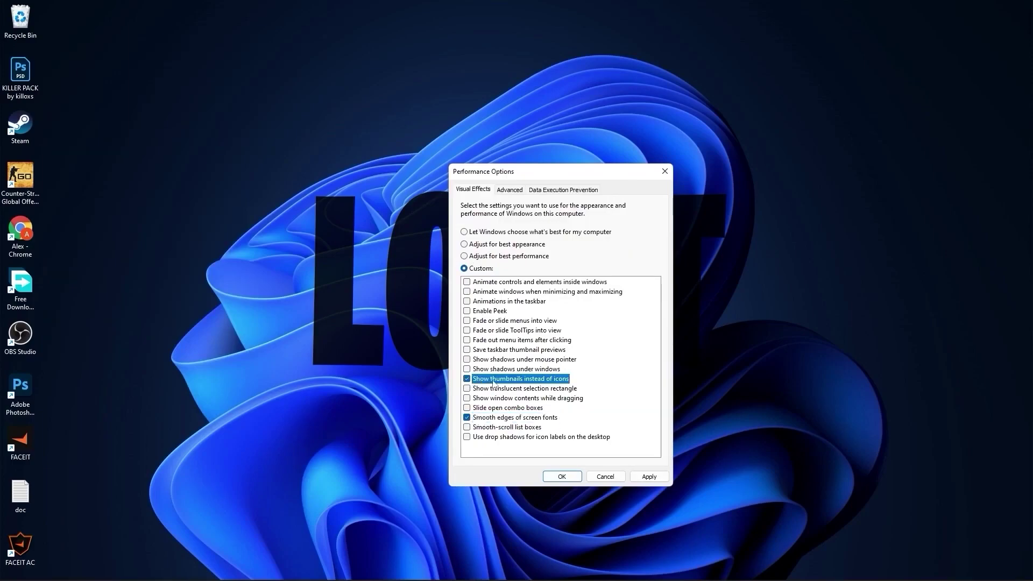
left_click(650, 477)
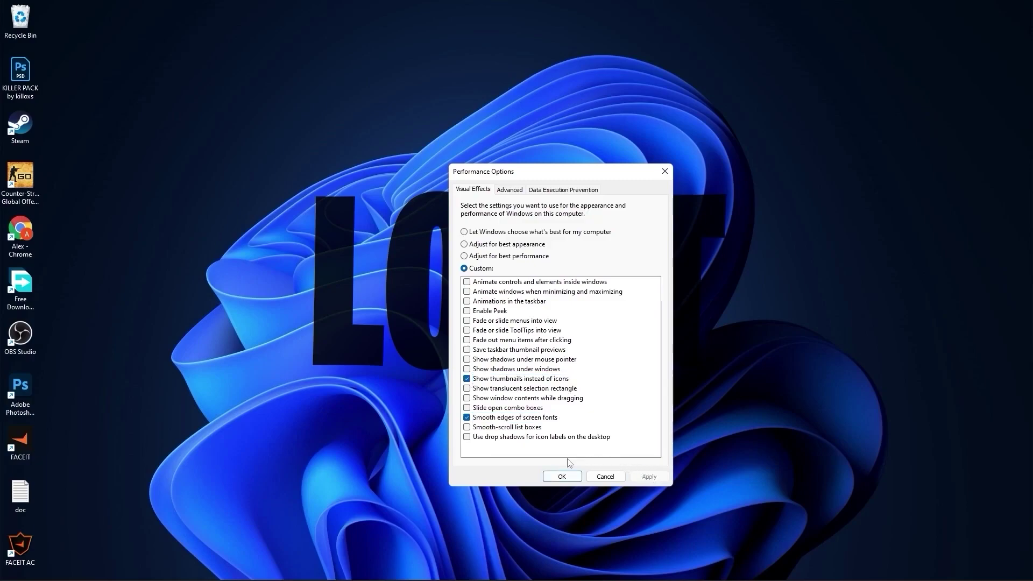
left_click(563, 476)
- Open Optimize Drives via an 'optimize' search, optimize C:, then analyze and optimize D:
left_click(423, 568)
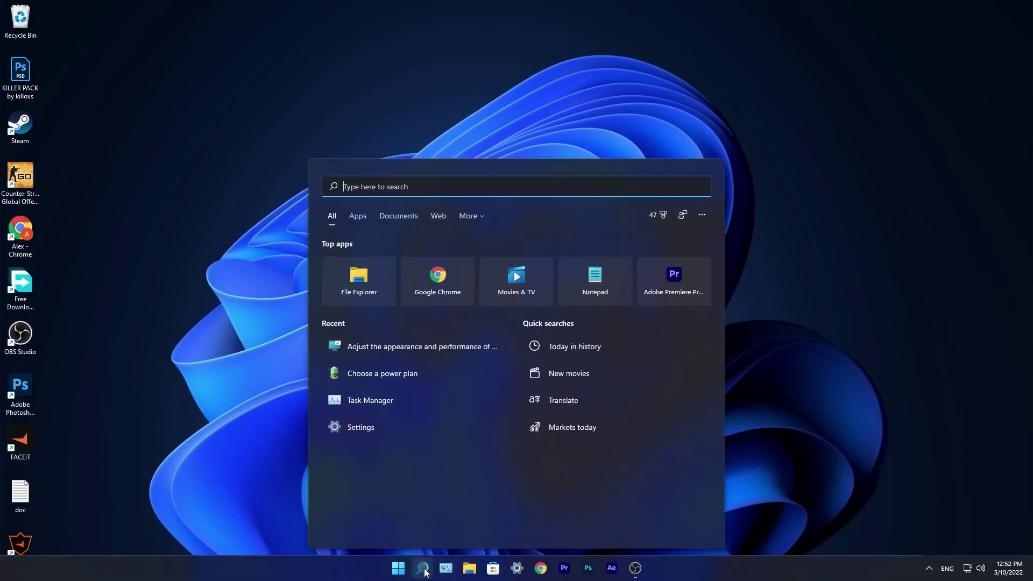
type("optimize")
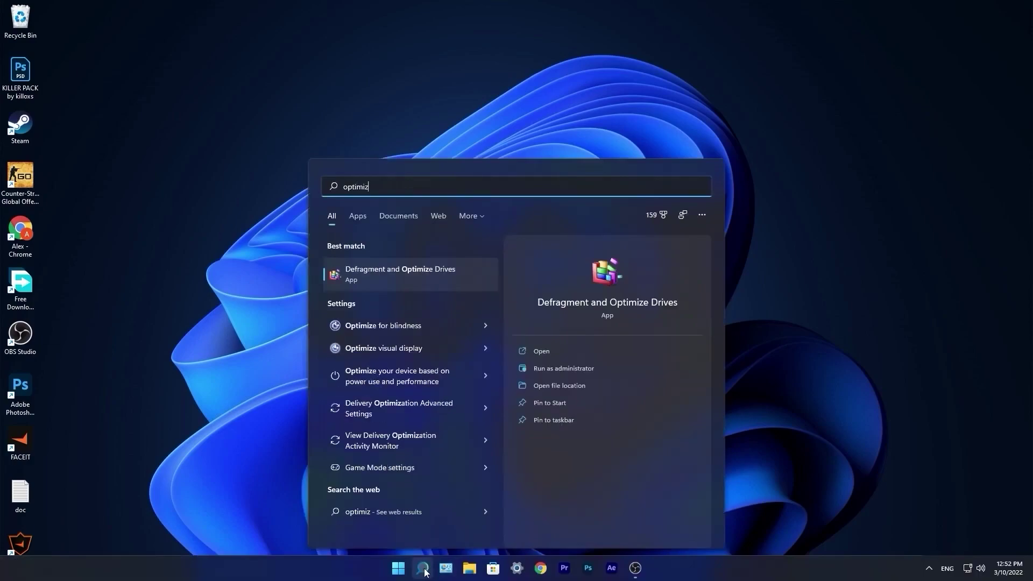
left_click(395, 271)
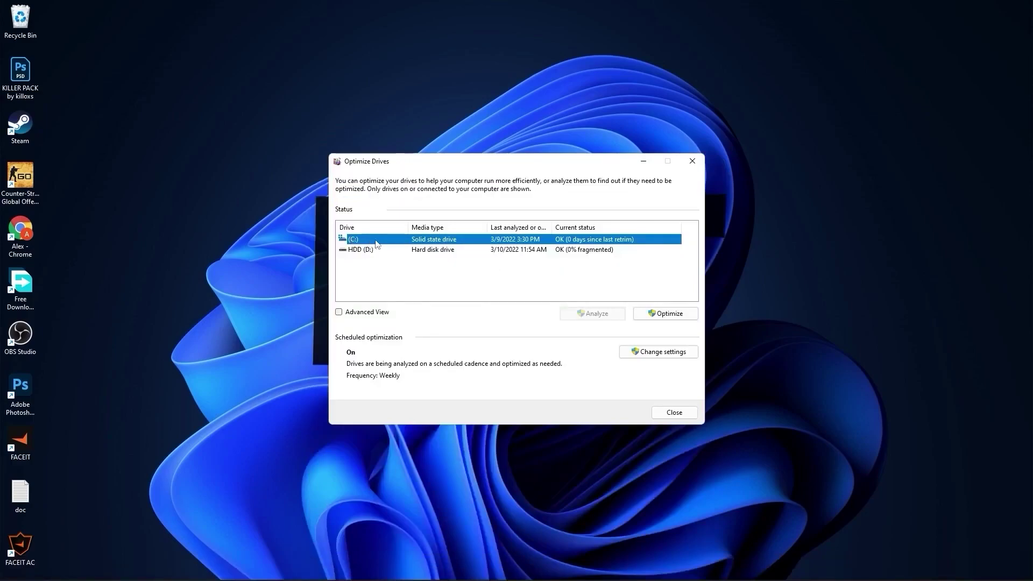
left_click(665, 313)
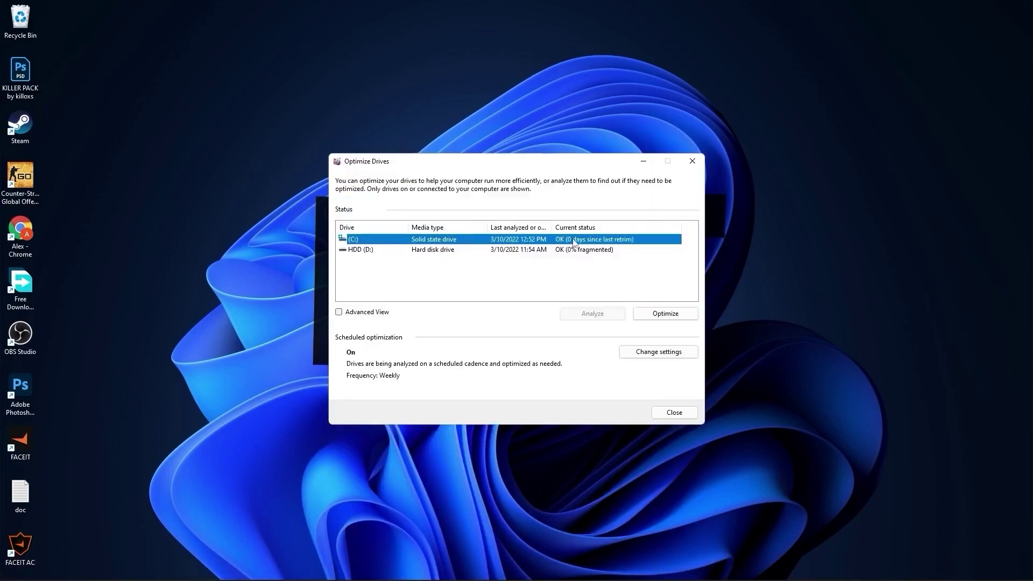
left_click(420, 251)
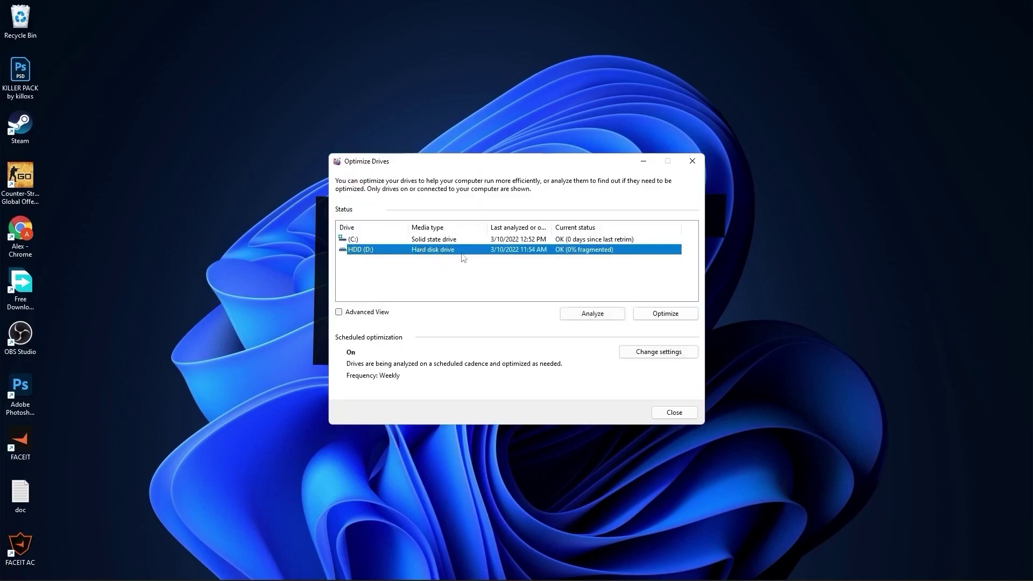
left_click(591, 315)
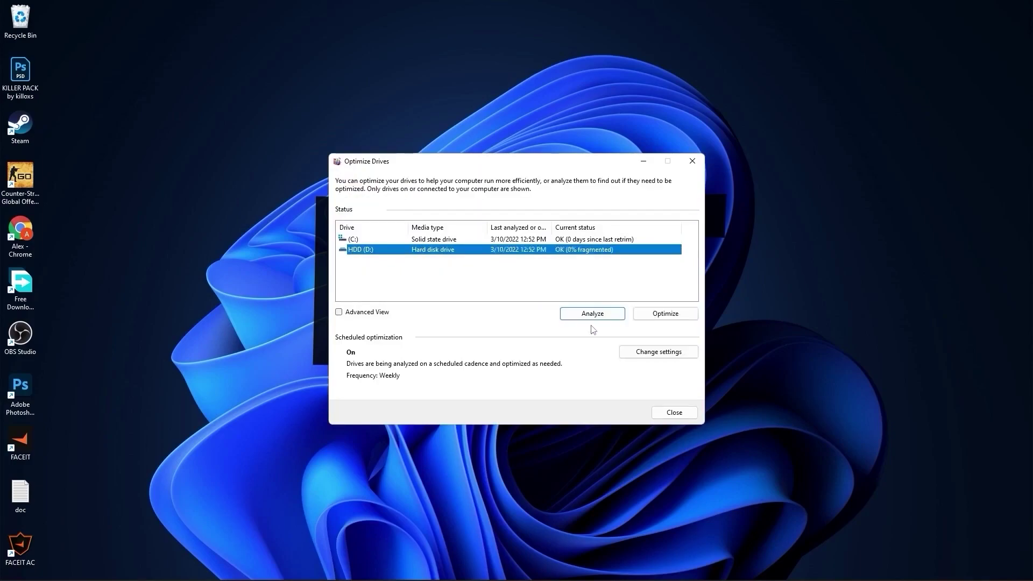
left_click(665, 314)
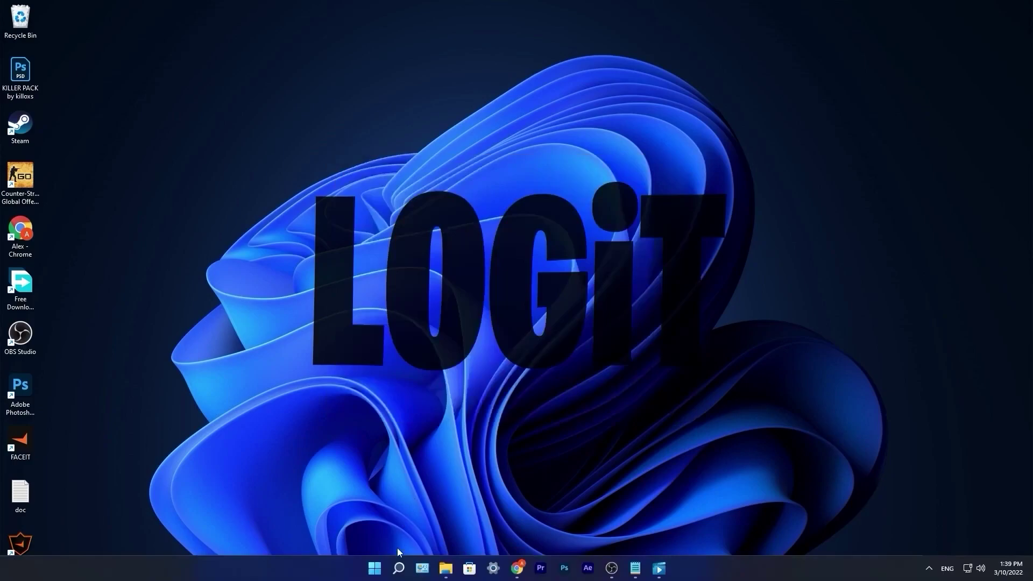
- Close Optimize Drives and delete everything in the Windows Temp folder, skipping in-use items
left_click(398, 567)
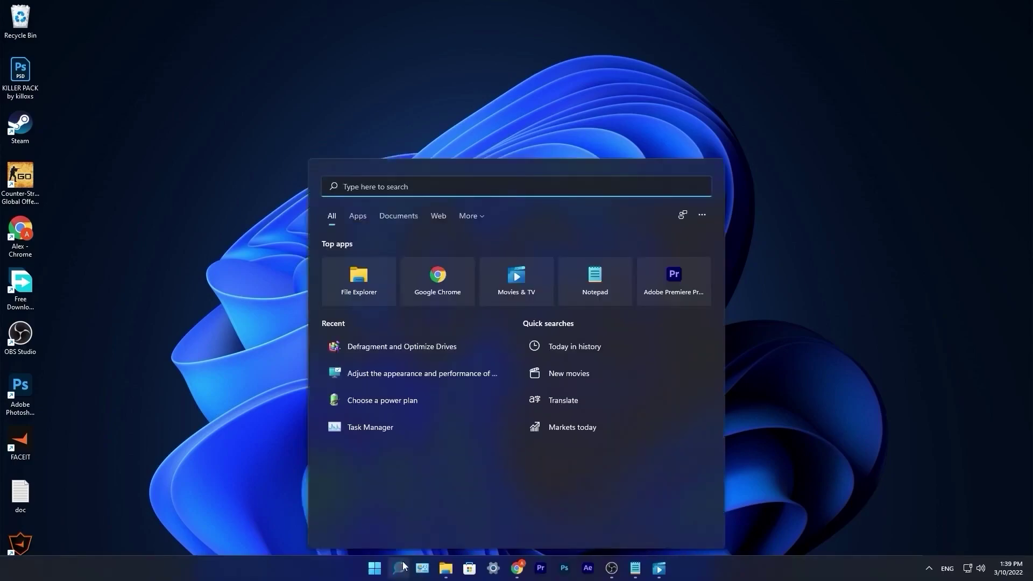
type("run")
key("Return")
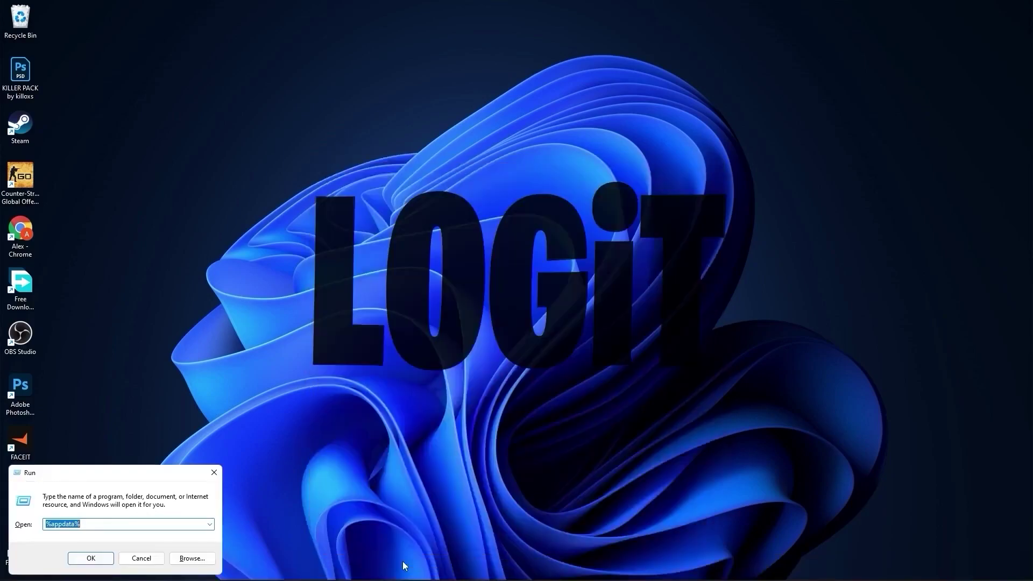
type("temp")
left_click(91, 559)
left_click(528, 311)
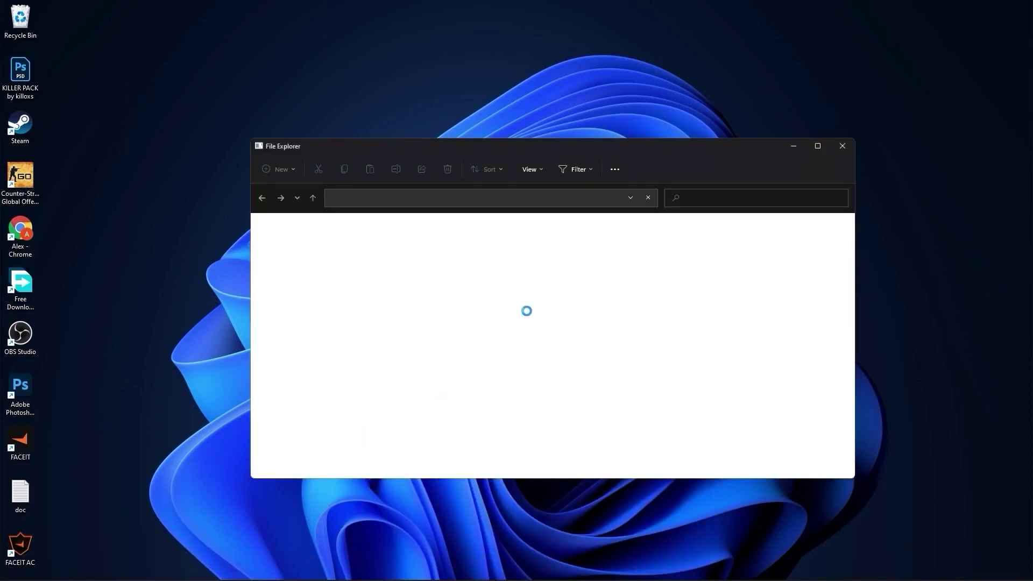
left_click_drag(683, 350, 509, 534)
right_click(509, 340)
left_click(585, 350)
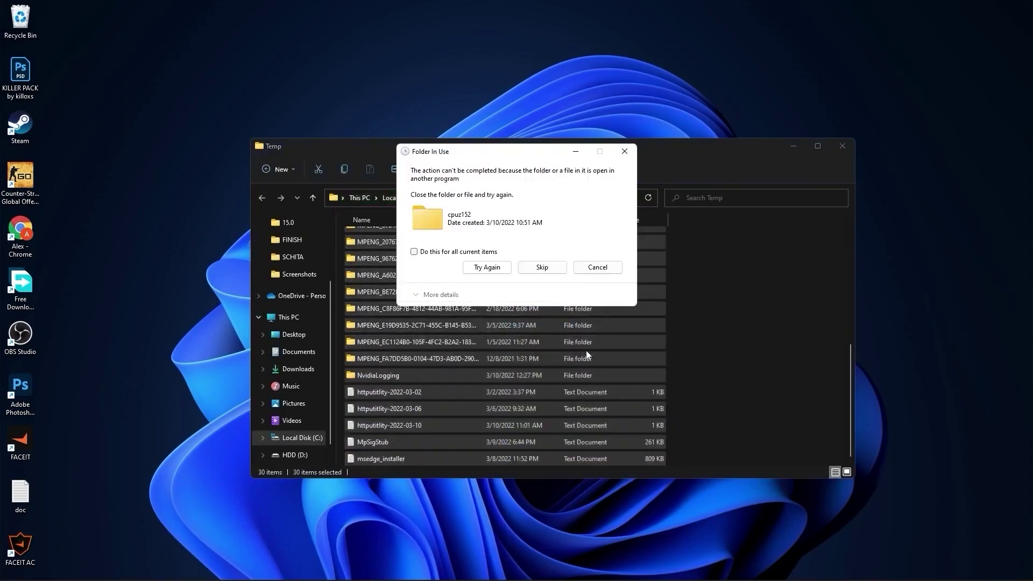
left_click(413, 251)
left_click(541, 268)
left_click(542, 243)
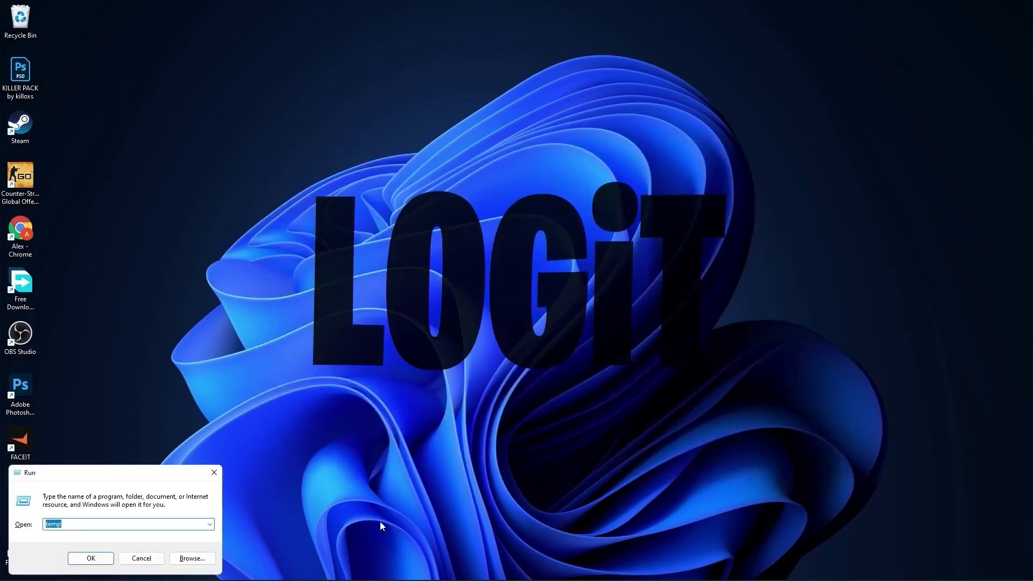
- Delete all files in the user's %temp% folder, skipping the file in use
type("%")
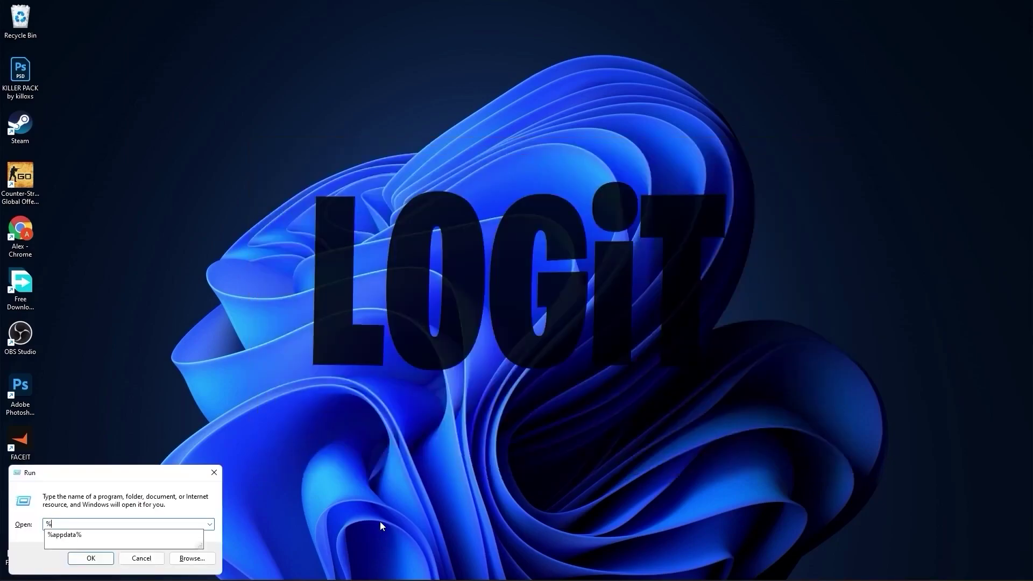
type("temp%")
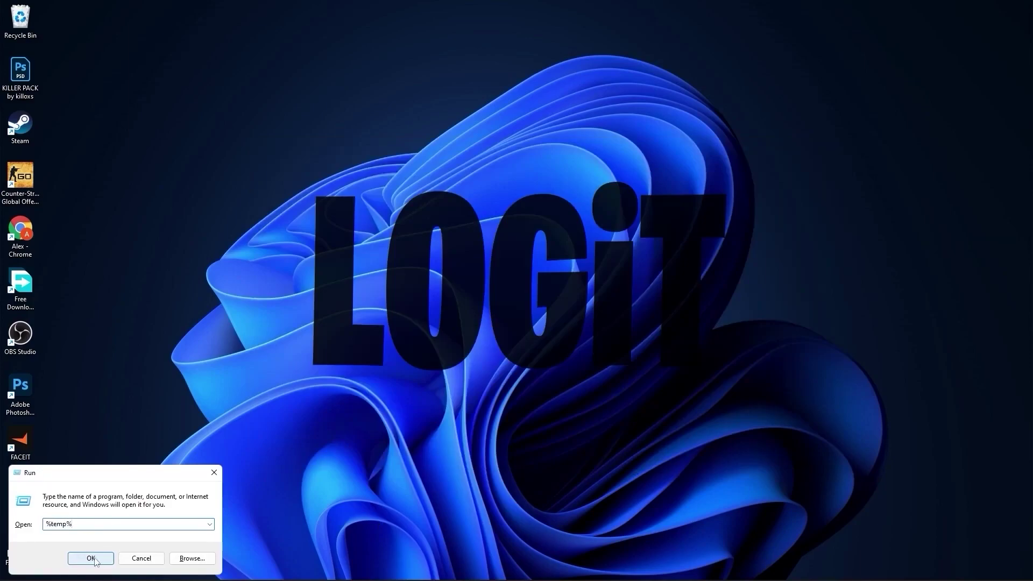
left_click(94, 560)
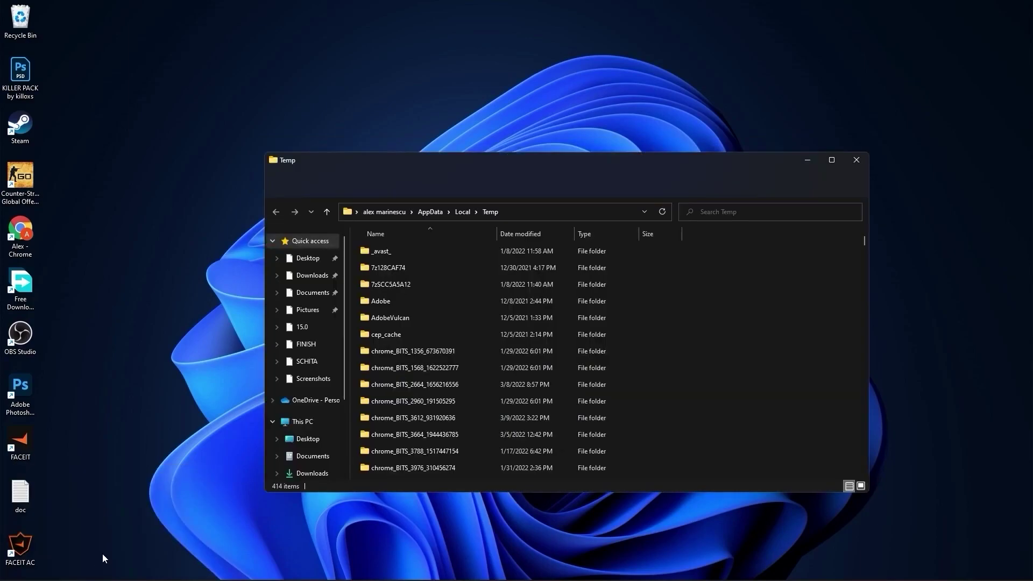
key("ctrl+a")
scroll(554, 422, "down", 20)
right_click(554, 422)
left_click(620, 337)
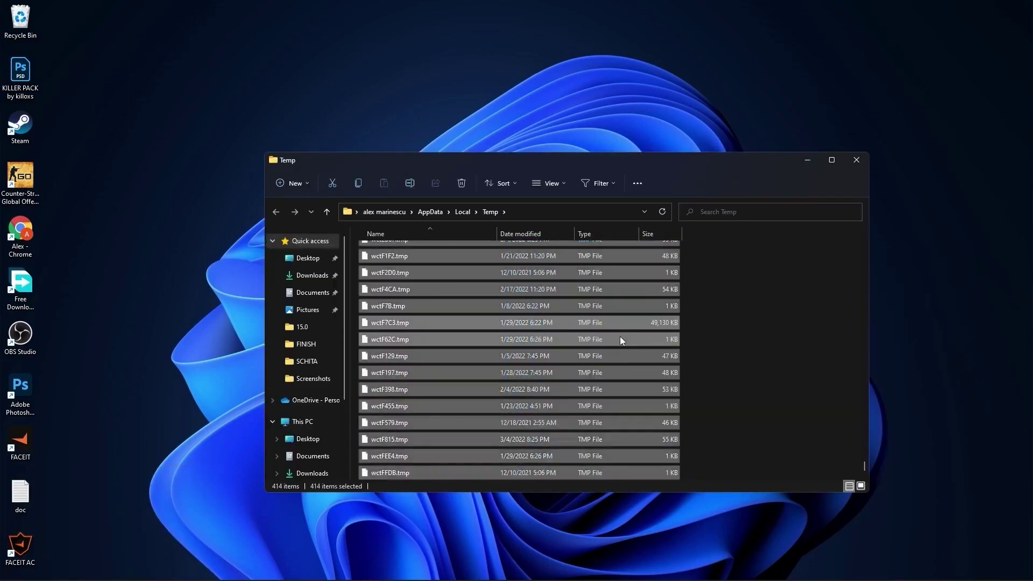
left_click(480, 259)
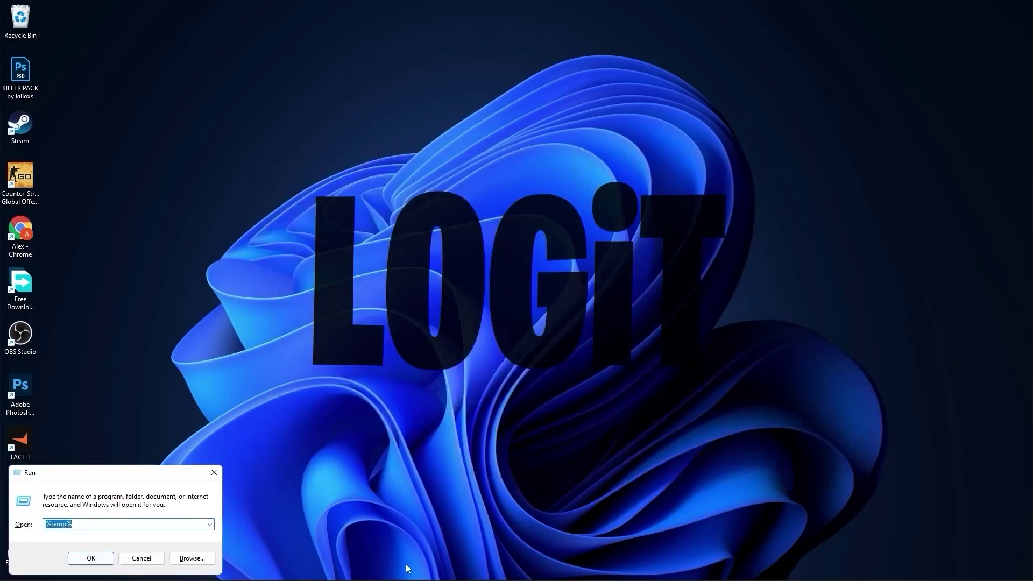
type("prefetch")
- Open the Windows Prefetch folder with permission and select all 480 prefetch files
left_click(100, 559)
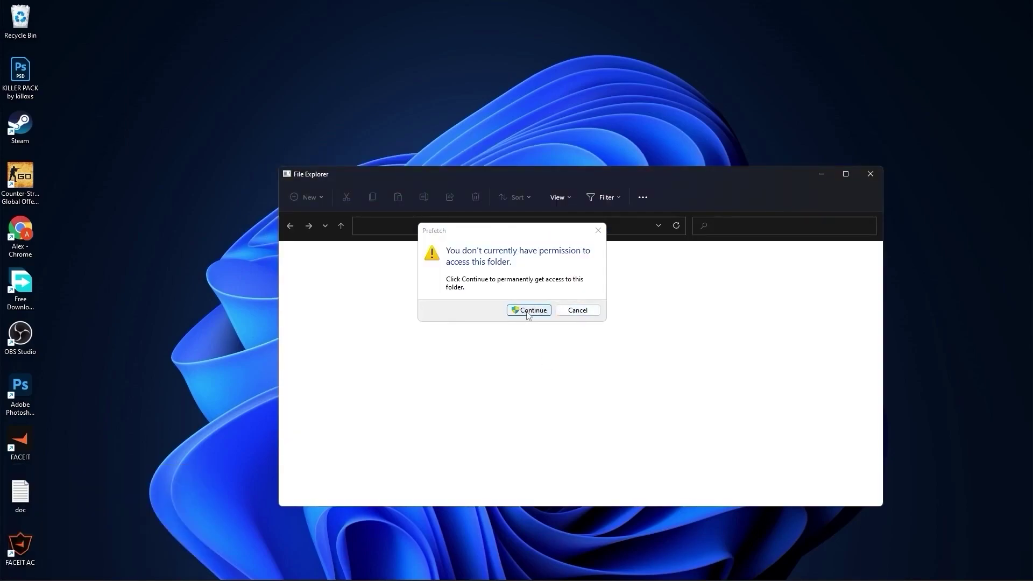
left_click(528, 314)
left_click_drag(721, 262, 599, 499)
right_click(563, 329)
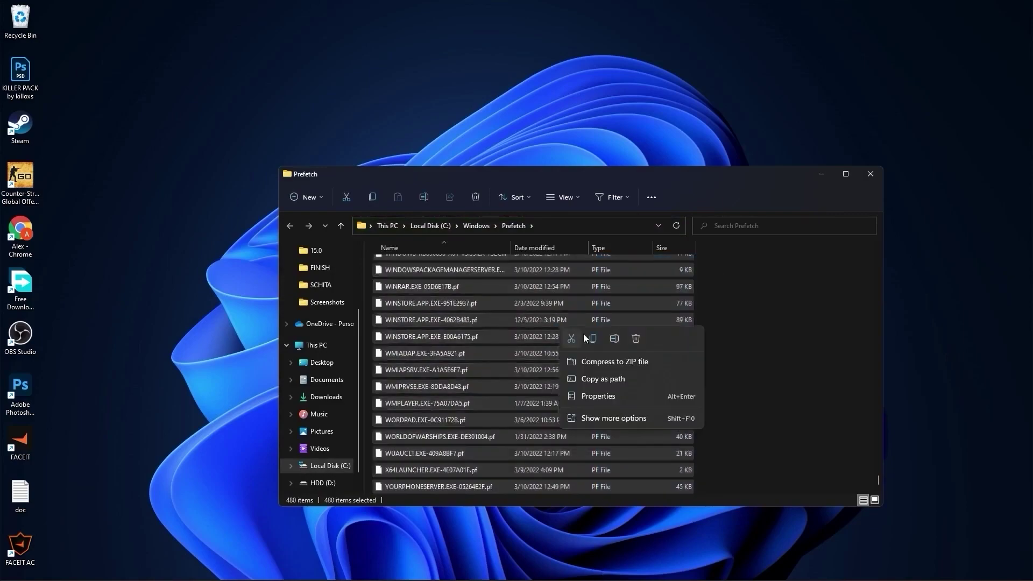